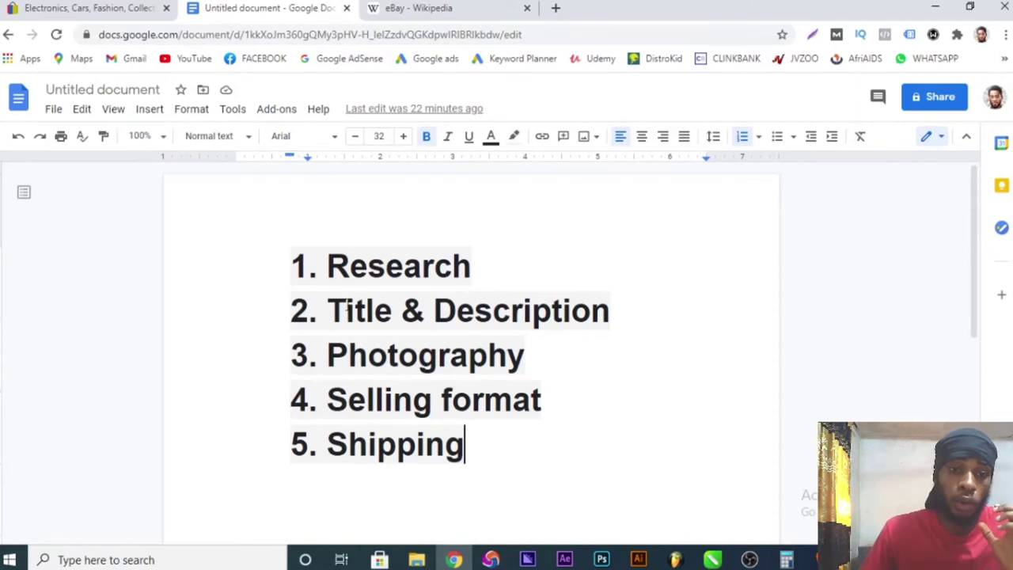
Step: Review the five-step selling outline in Google Docs, clicking into the Selling format step
{"action": "left_click", "coordinate": [366, 400]}
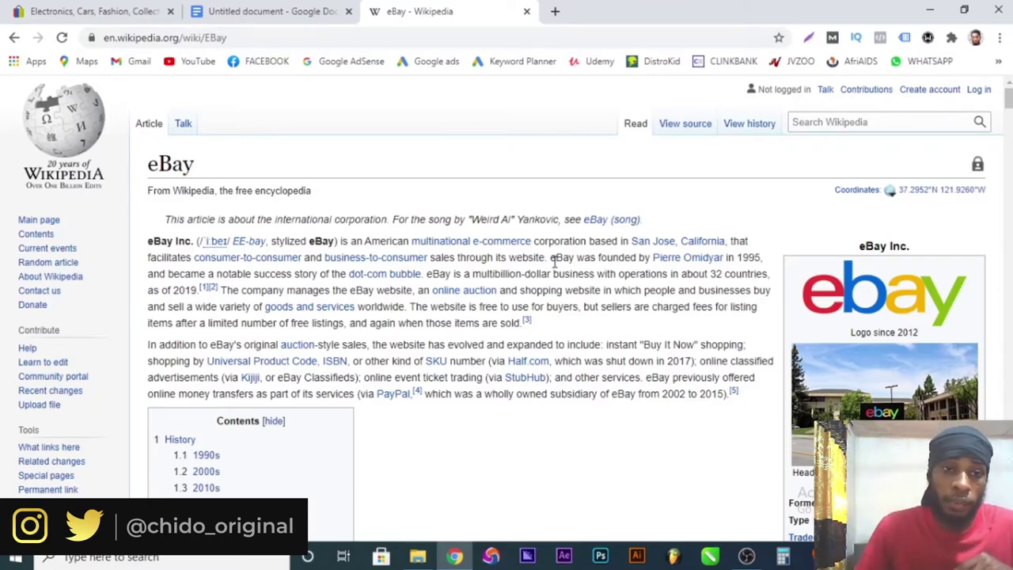
Step: Highlight the 'eBay' Wikipedia article title, then go back to the Google Docs outline
{"action": "left_click_drag", "start_coordinate": [197, 164], "coordinate": [145, 159]}
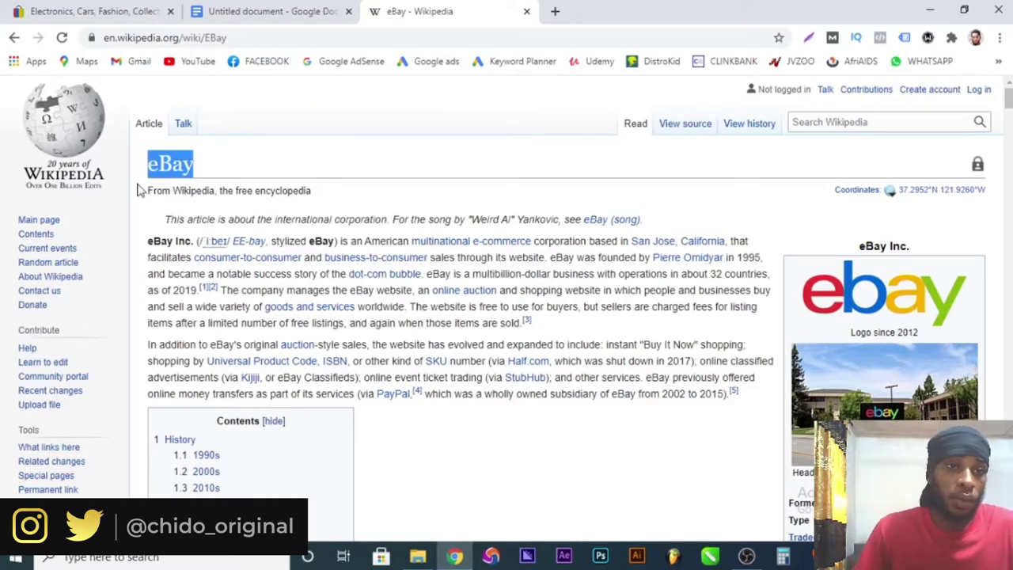
{"action": "left_click", "coordinate": [248, 14]}
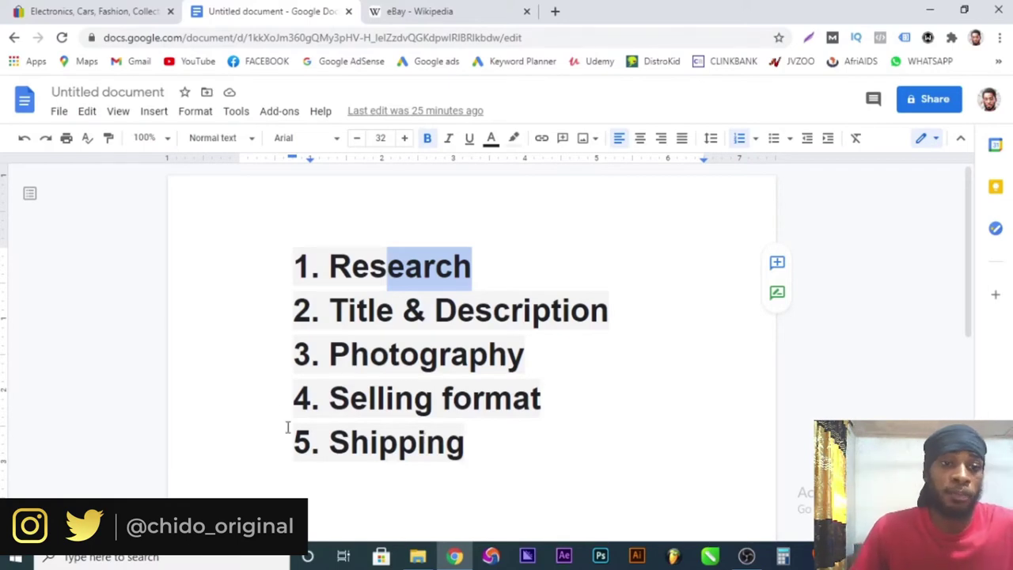
Step: Bring up the eBay homepage and go to its new-account registration page
{"action": "left_click", "coordinate": [95, 11]}
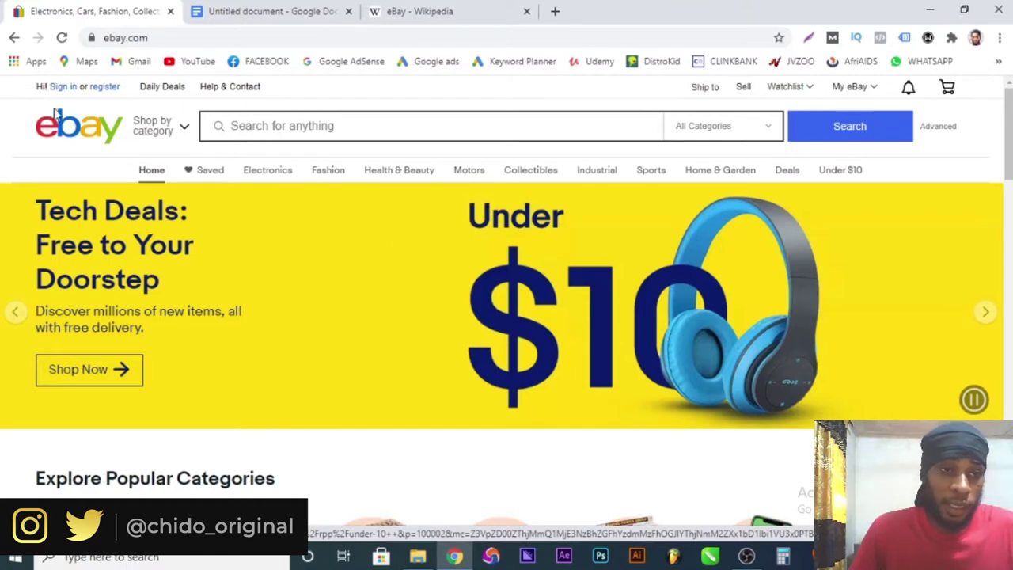
{"action": "left_click", "coordinate": [105, 90]}
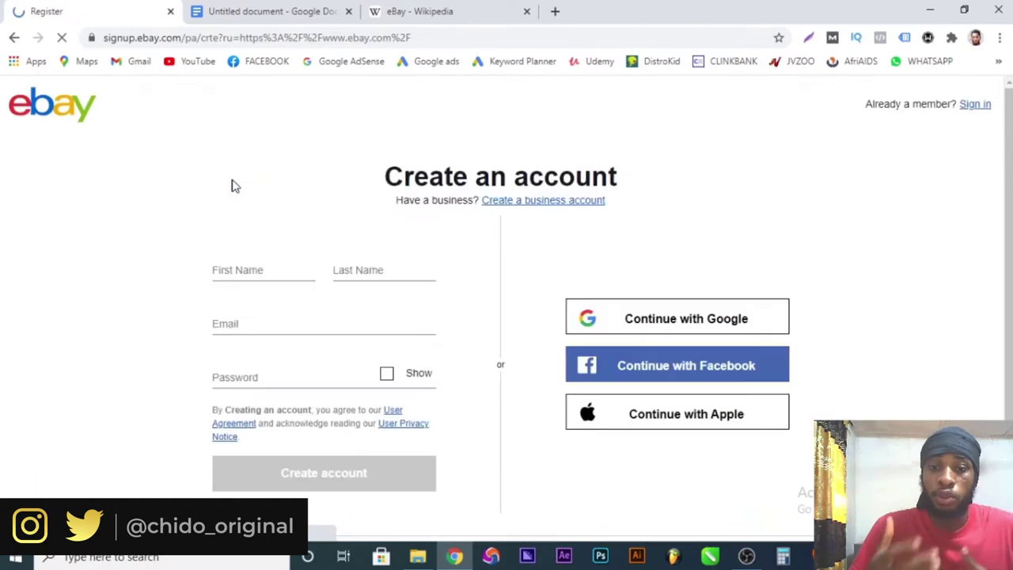
{"action": "left_click", "coordinate": [245, 269]}
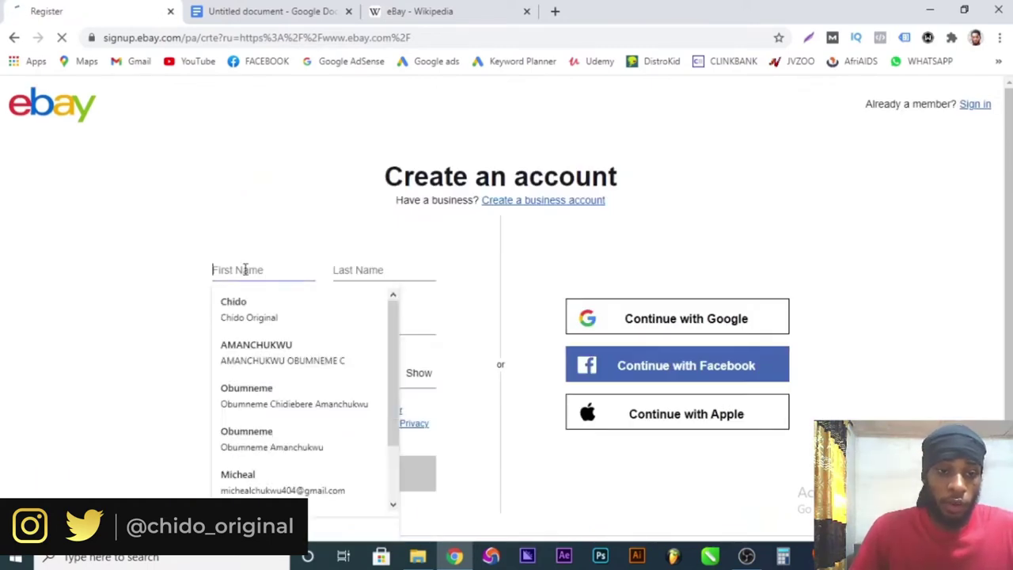
{"action": "type", "text": "c"}
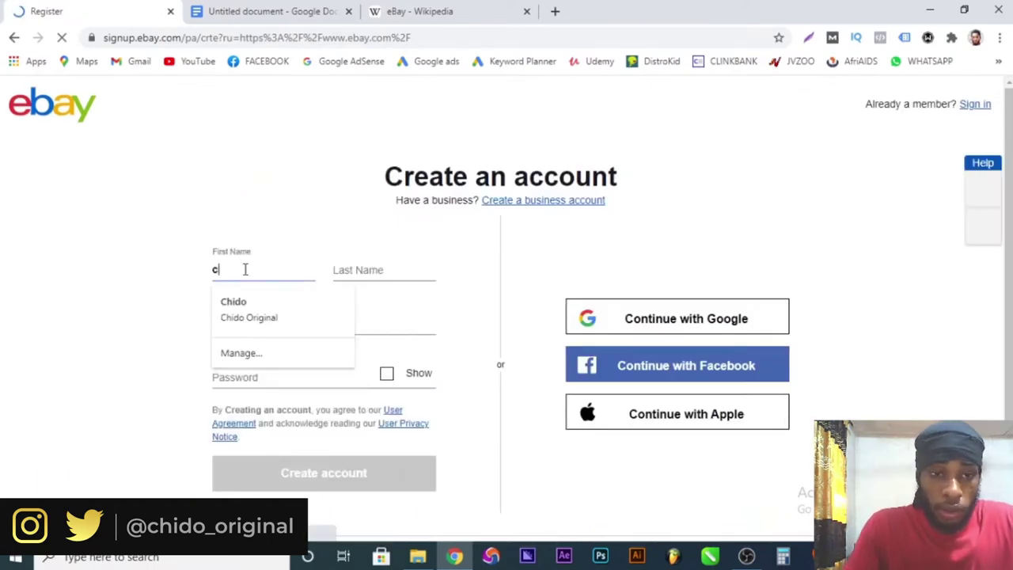
{"action": "type", "text": "hid"}
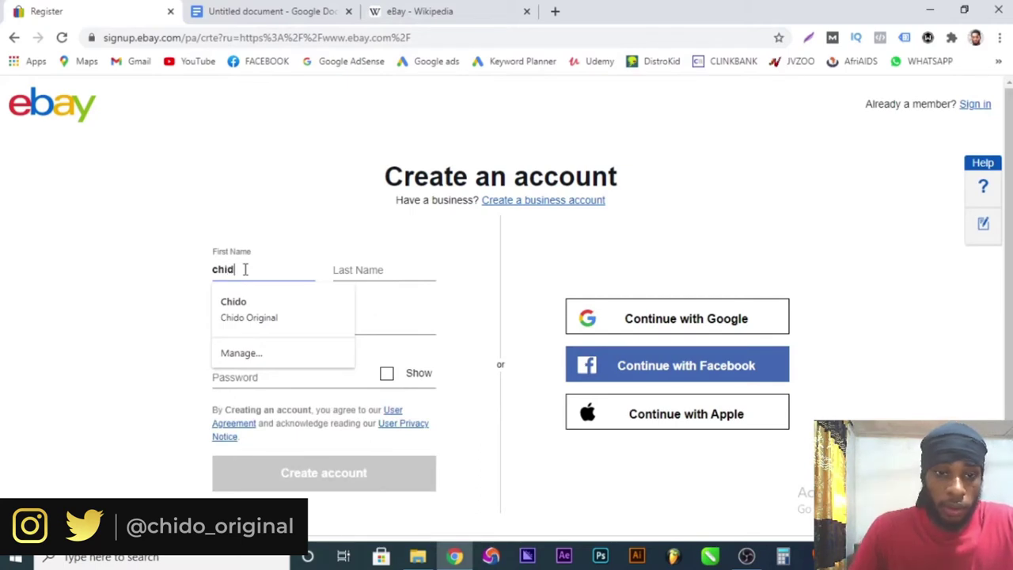
{"action": "type", "text": "o"}
{"action": "left_click", "coordinate": [404, 272]}
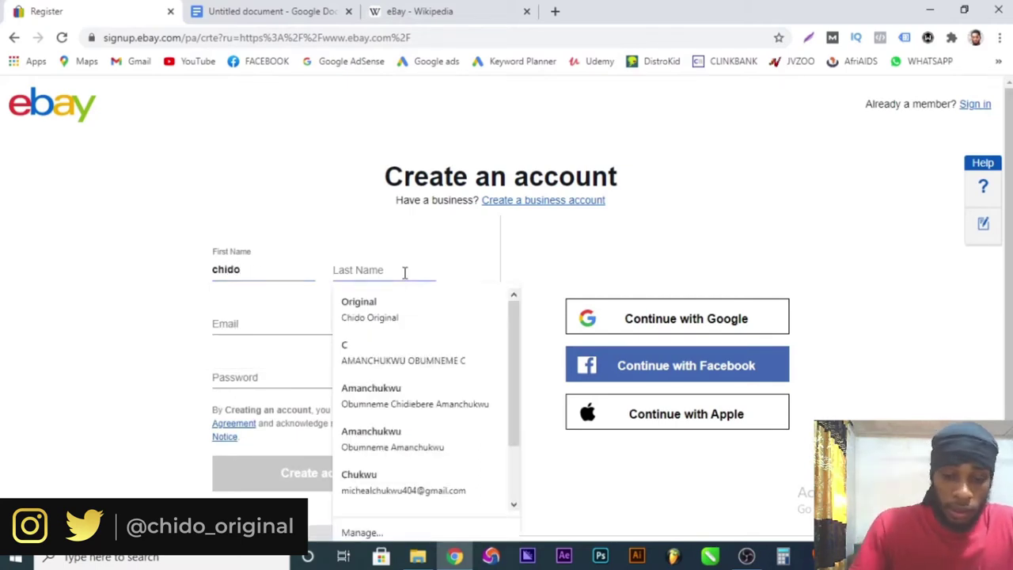
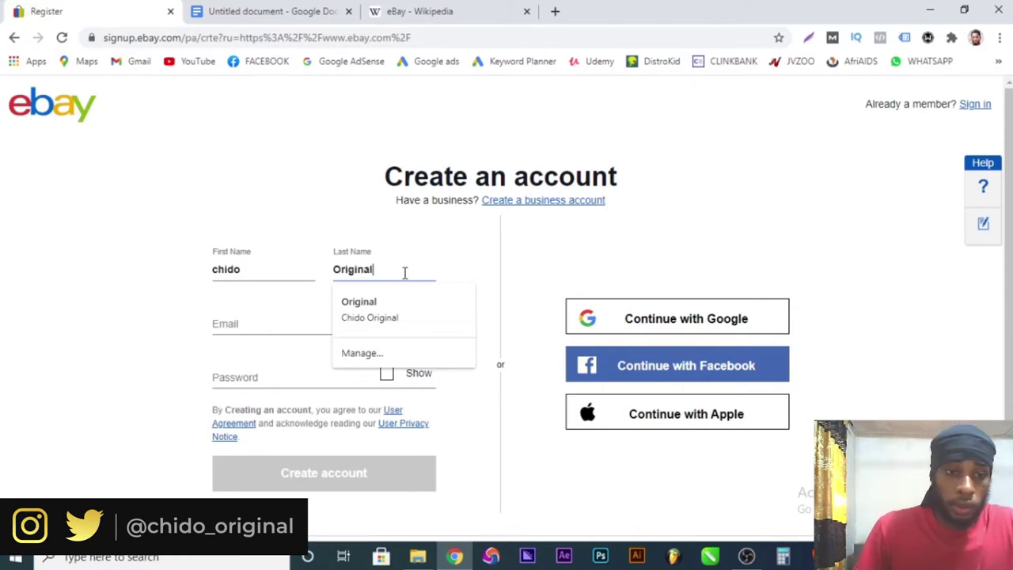
{"action": "left_click", "coordinate": [285, 320]}
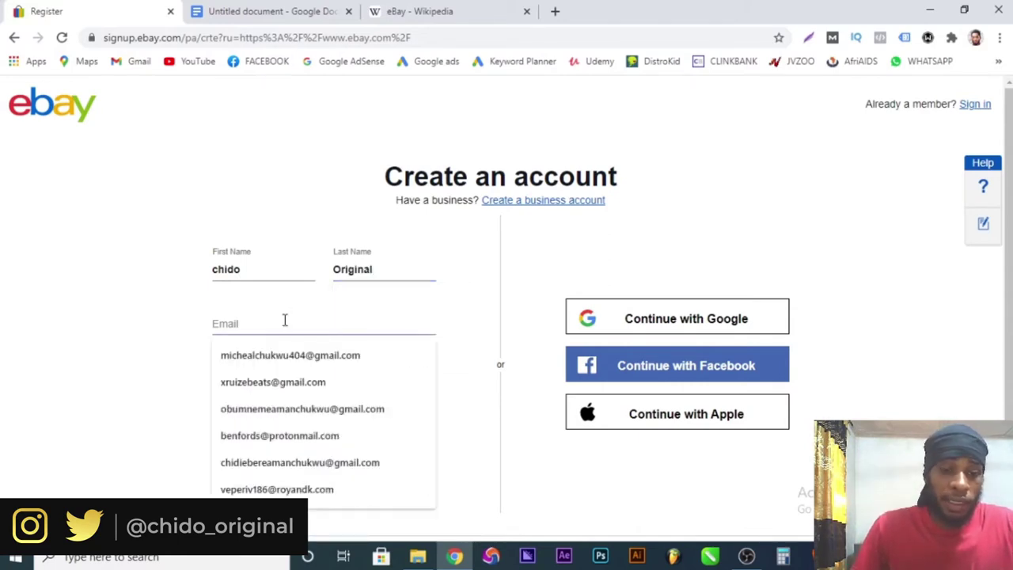
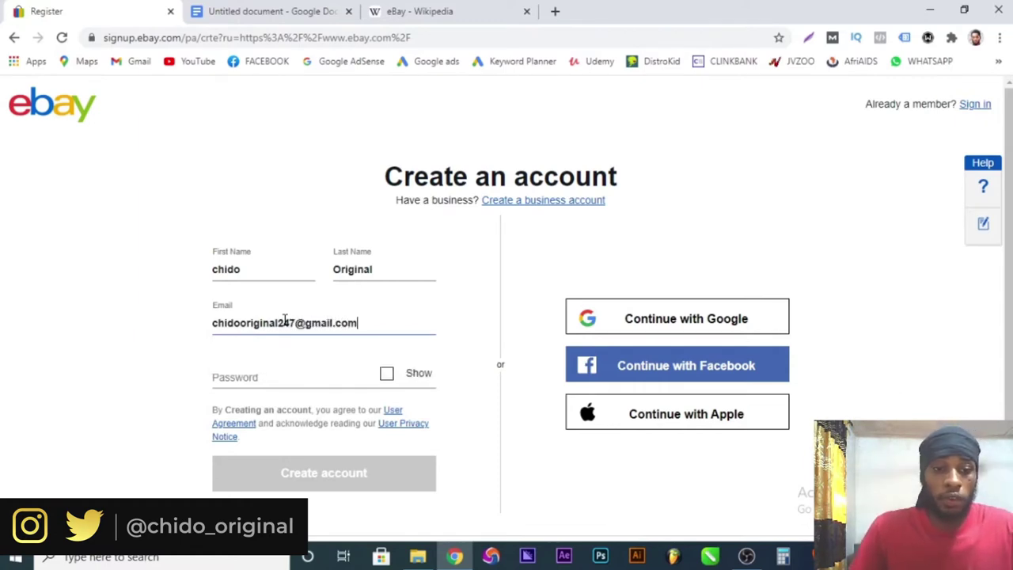
{"action": "left_click", "coordinate": [254, 377]}
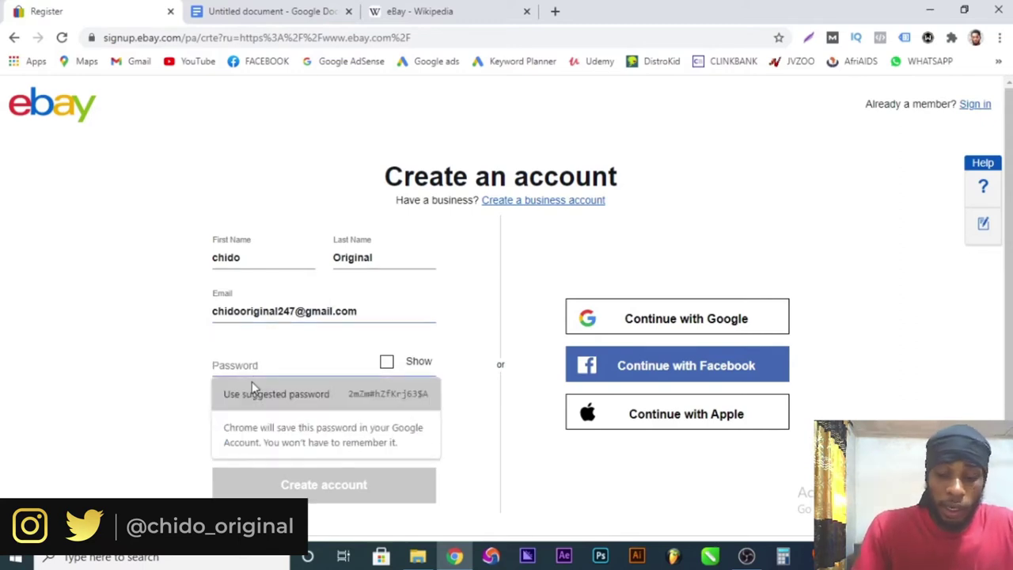
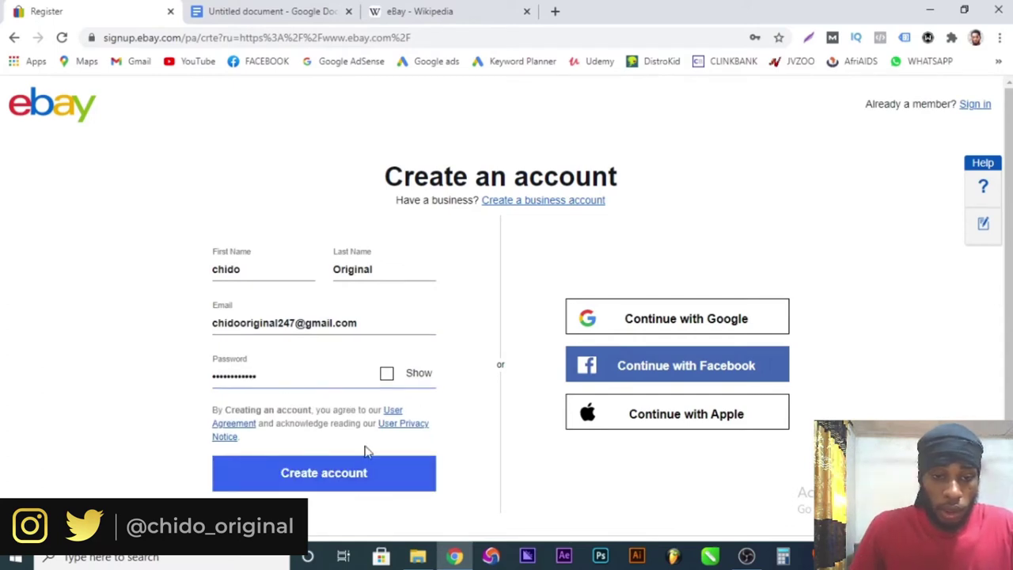
Step: Create the account, let Chrome save the password, and return to the Google Docs outline
{"action": "left_click", "coordinate": [331, 480]}
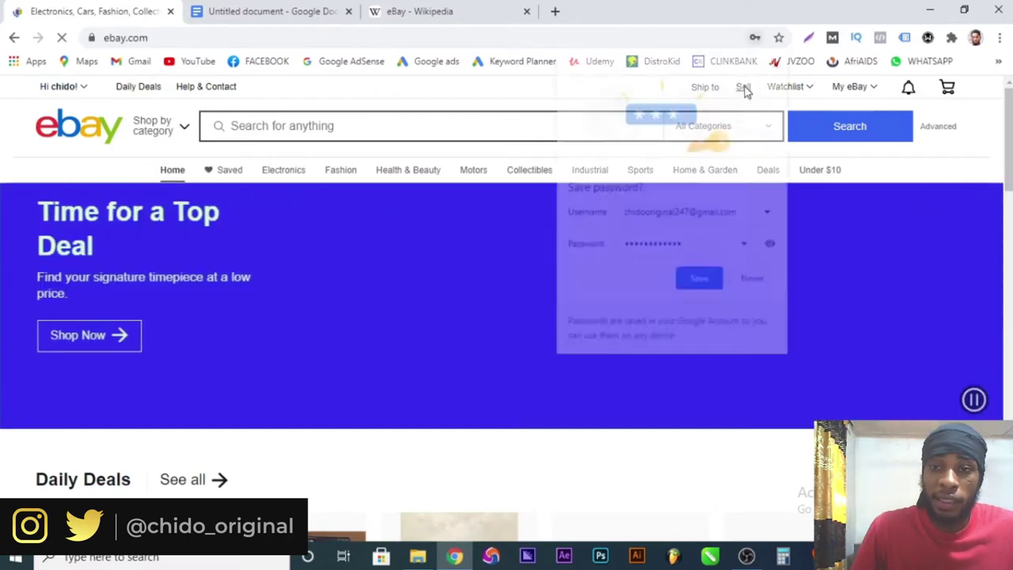
{"action": "left_click", "coordinate": [704, 282]}
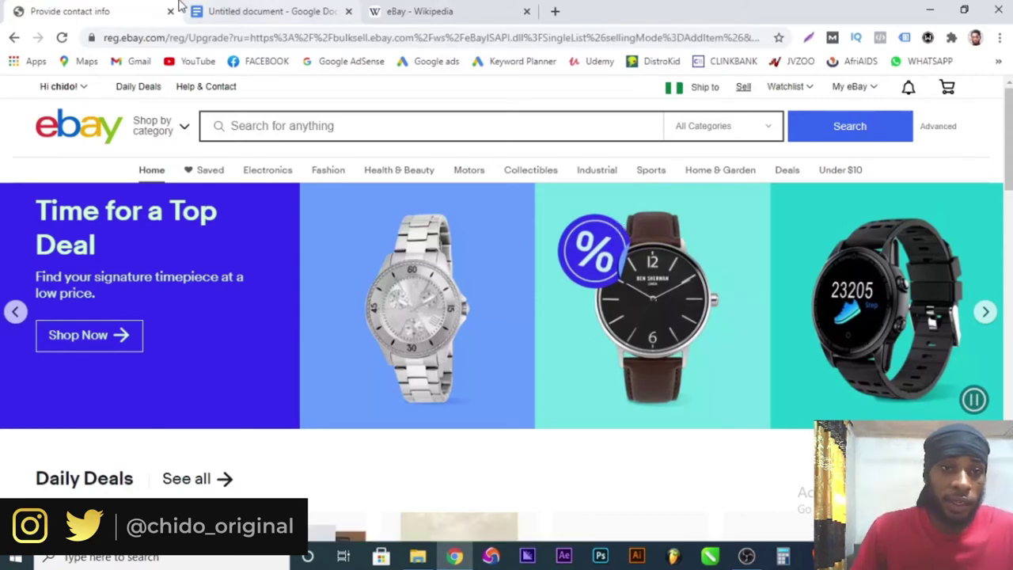
{"action": "left_click", "coordinate": [244, 8]}
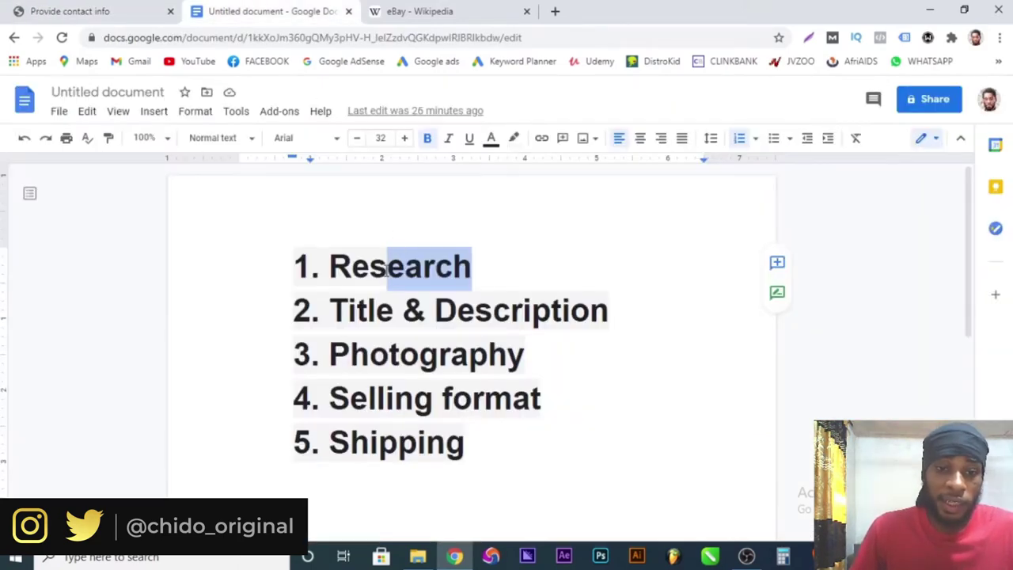
{"action": "left_click", "coordinate": [388, 267]}
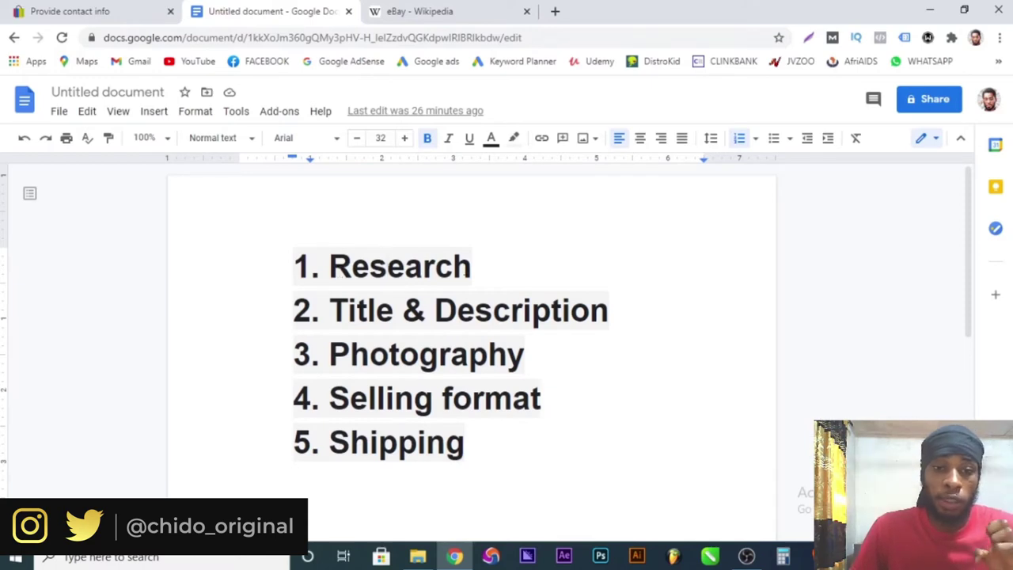
{"action": "key", "text": "shift+Left"}
{"action": "key", "text": "shift+Left"}
{"action": "key", "text": "shift+Left"}
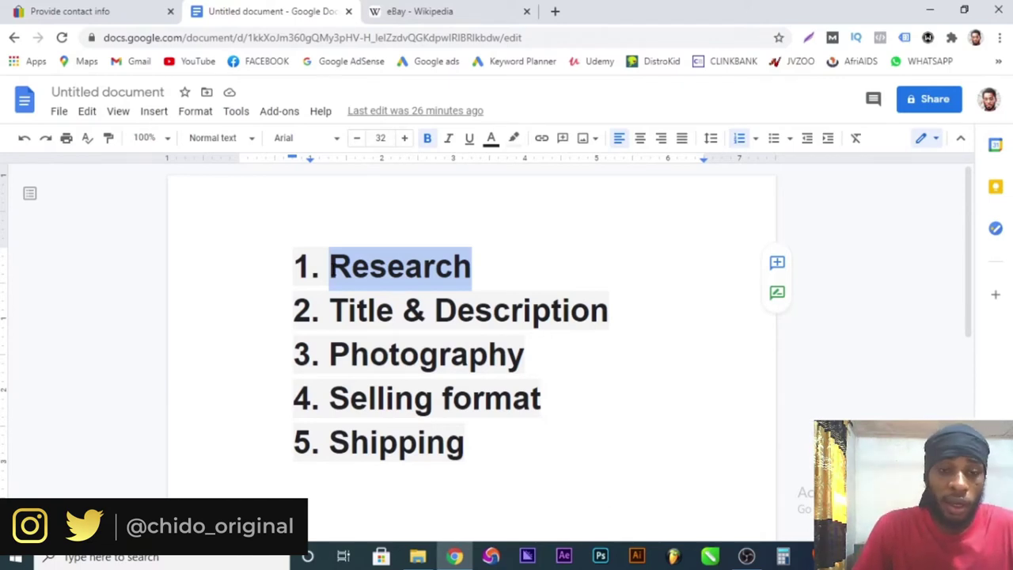
{"action": "left_click", "coordinate": [86, 12]}
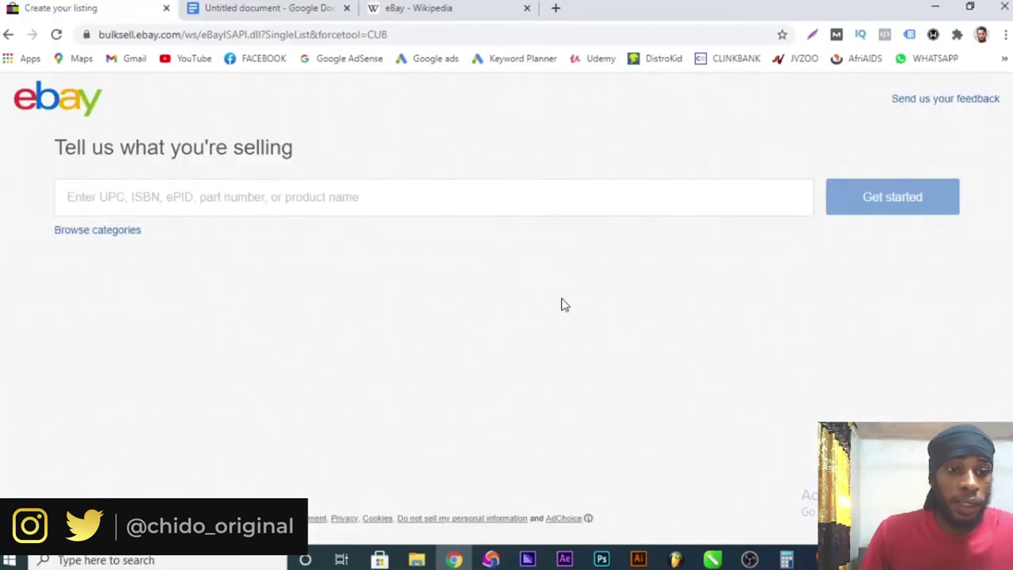
Step: Search eBay's selling catalog for Samsung TVs
{"action": "left_click_drag", "start_coordinate": [45, 146], "coordinate": [309, 147]}
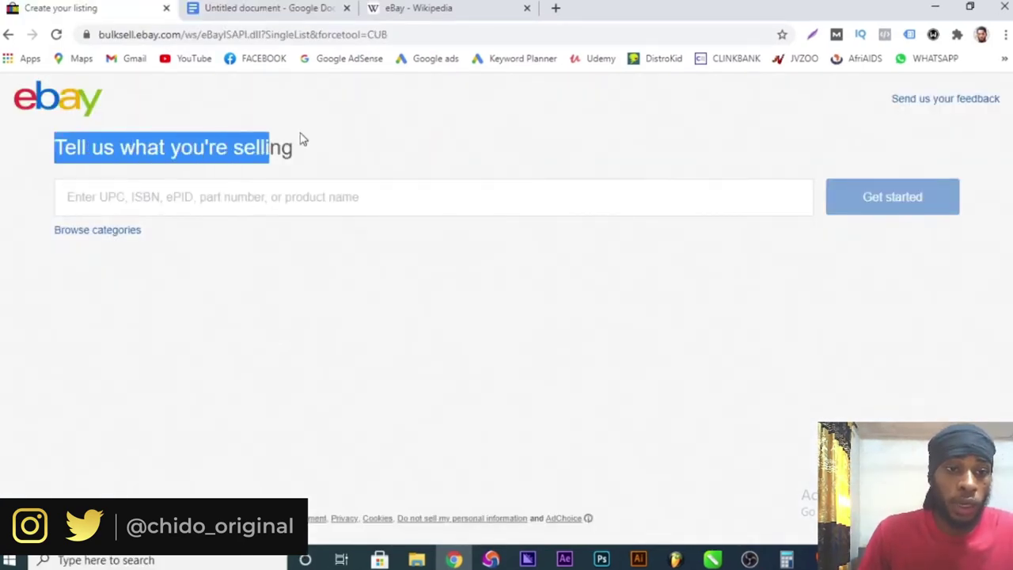
{"action": "left_click", "coordinate": [264, 195]}
{"action": "type", "text": "Samsung tv"}
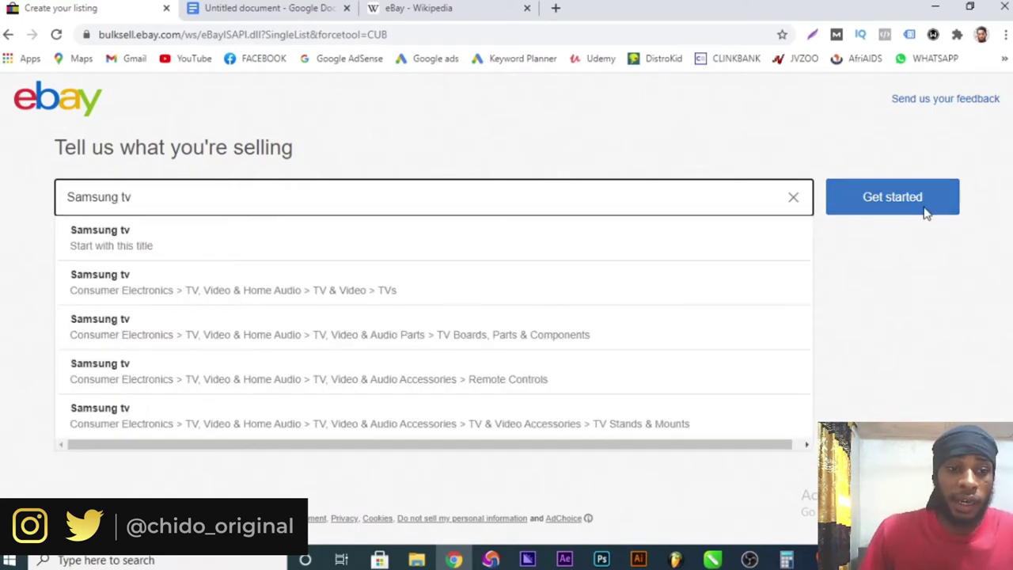
{"action": "left_click", "coordinate": [919, 197]}
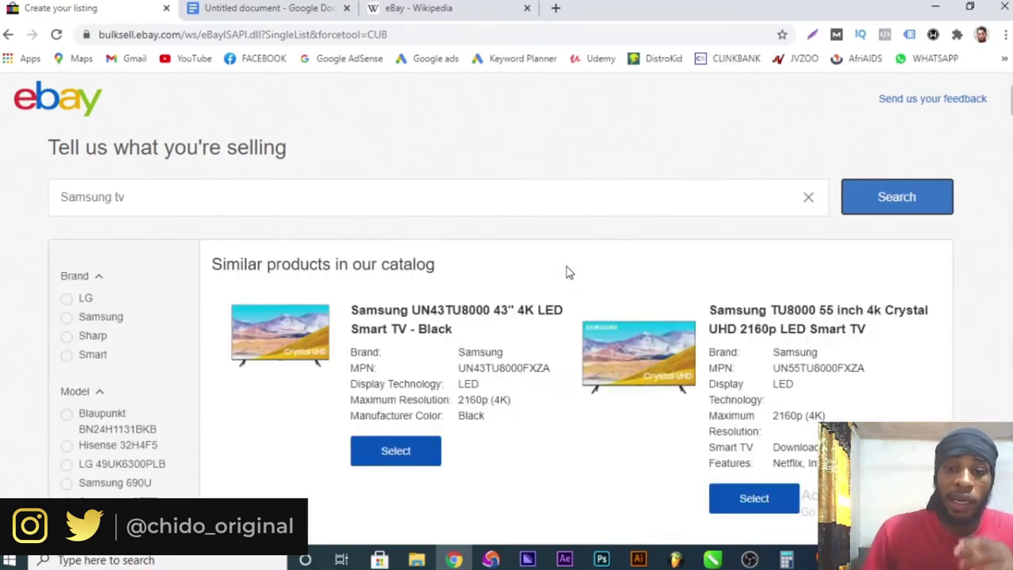
Step: Scroll through the Samsung TV catalog results, comparing model numbers
{"action": "scroll", "coordinate": [774, 324], "scroll_direction": "down", "scroll_amount": 2}
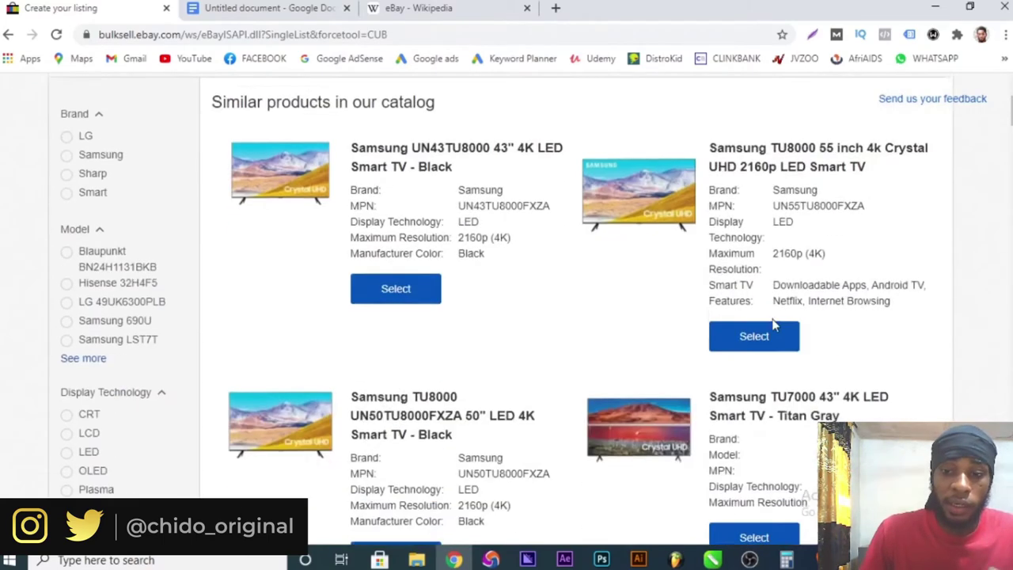
{"action": "scroll", "coordinate": [774, 325], "scroll_direction": "down", "scroll_amount": 2}
{"action": "scroll", "coordinate": [774, 324], "scroll_direction": "down", "scroll_amount": 2}
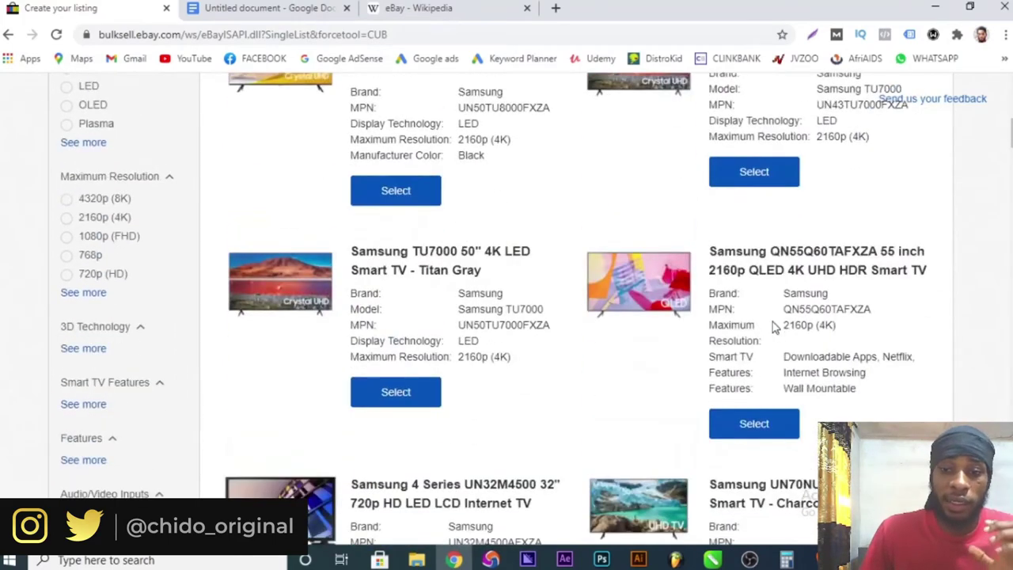
{"action": "scroll", "coordinate": [774, 326], "scroll_direction": "down", "scroll_amount": 2}
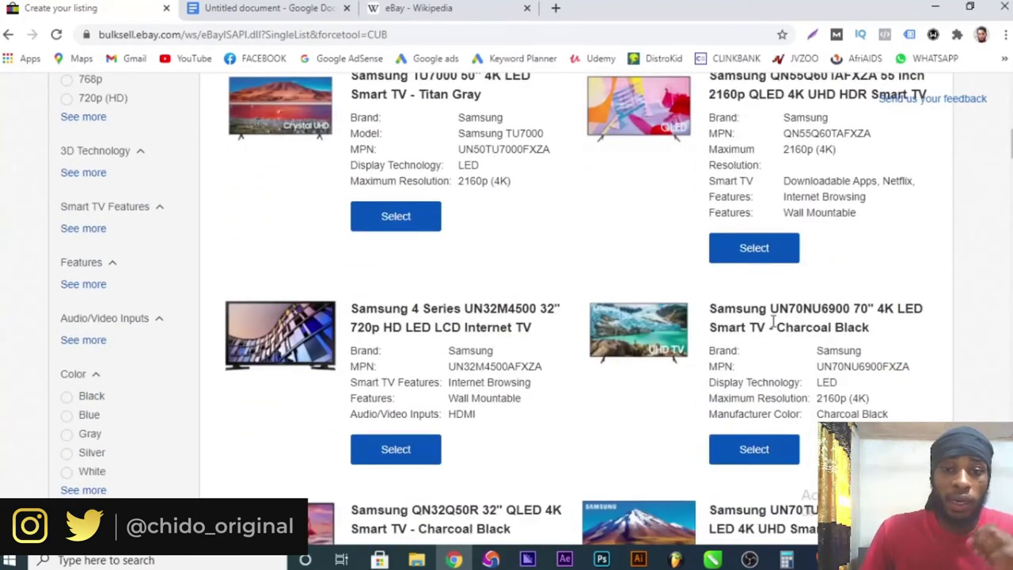
{"action": "scroll", "coordinate": [780, 277], "scroll_direction": "up", "scroll_amount": 1}
{"action": "scroll", "coordinate": [780, 277], "scroll_direction": "up", "scroll_amount": 4}
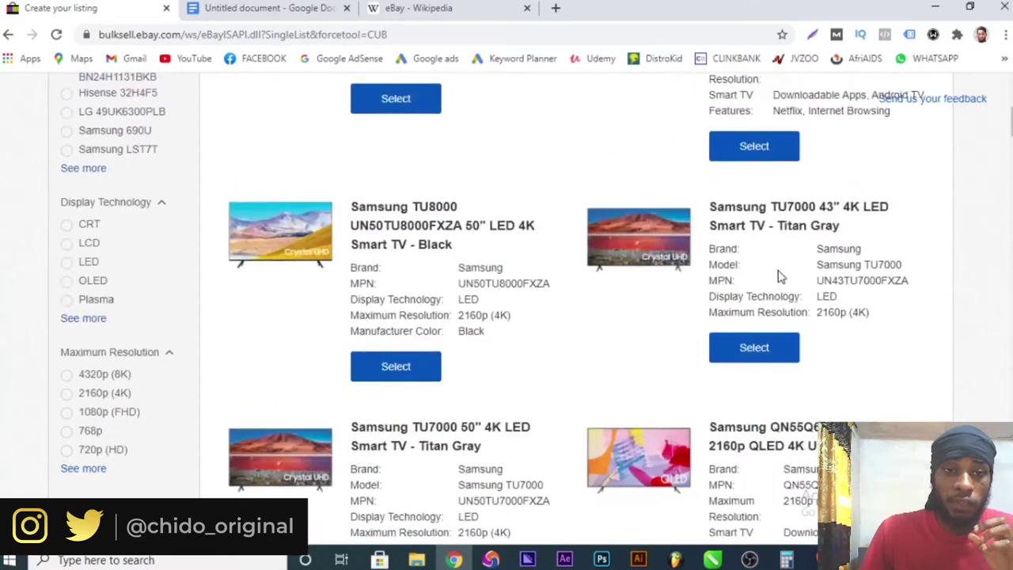
{"action": "scroll", "coordinate": [780, 277], "scroll_direction": "down", "scroll_amount": 4}
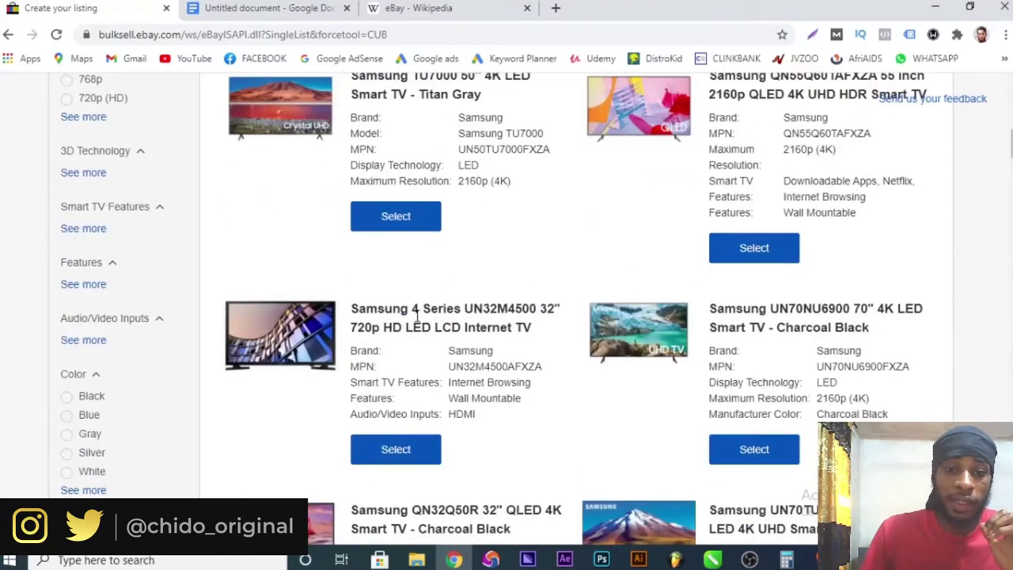
{"action": "scroll", "coordinate": [533, 246], "scroll_direction": "down", "scroll_amount": 2}
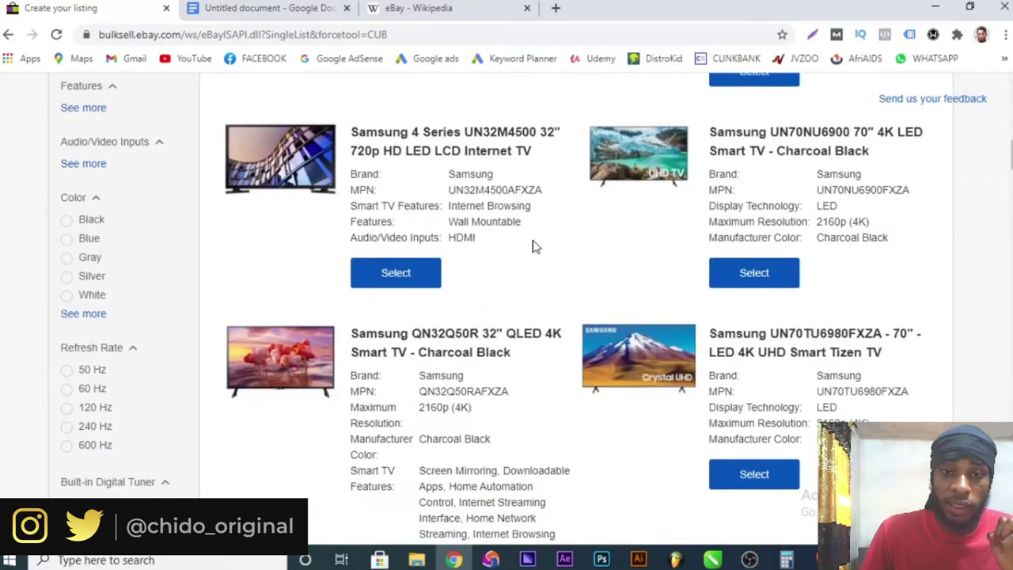
{"action": "left_click_drag", "start_coordinate": [504, 132], "coordinate": [584, 141]}
{"action": "left_click", "coordinate": [419, 164]}
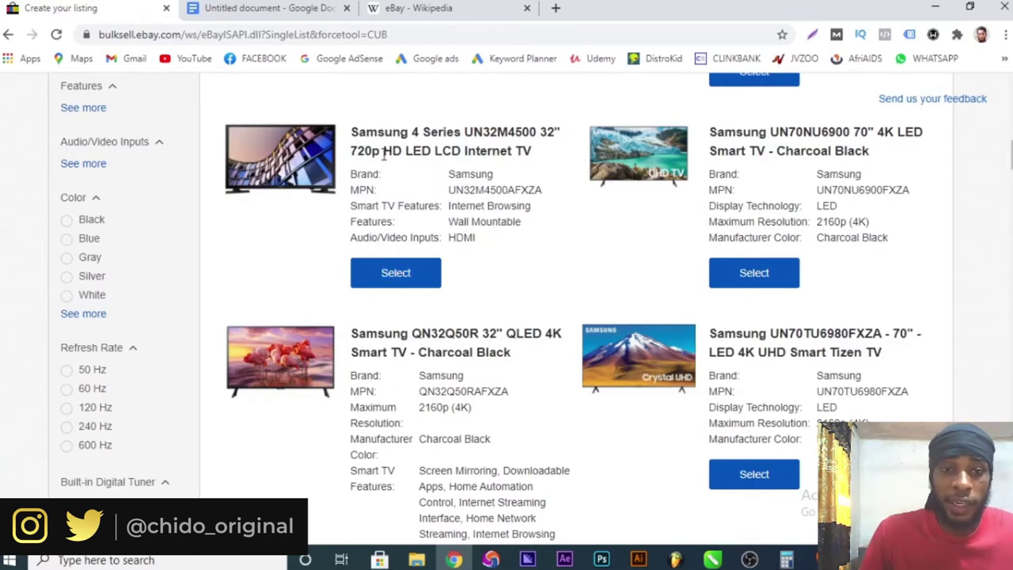
Step: Open the Samsung UN43NU6900FXZA 43" UHD Smart LED TV from the results
{"action": "left_click_drag", "start_coordinate": [383, 151], "coordinate": [533, 151]}
{"action": "scroll", "coordinate": [527, 167], "scroll_direction": "down", "scroll_amount": 3}
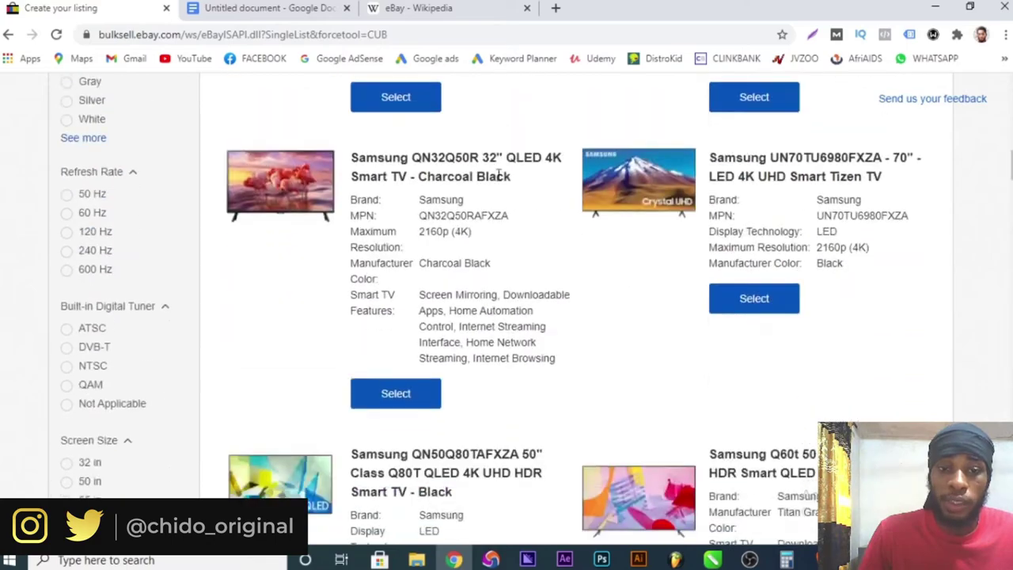
{"action": "scroll", "coordinate": [527, 167], "scroll_direction": "up", "scroll_amount": 3}
{"action": "scroll", "coordinate": [525, 186], "scroll_direction": "down", "scroll_amount": 6}
{"action": "scroll", "coordinate": [522, 206], "scroll_direction": "down", "scroll_amount": 5}
{"action": "scroll", "coordinate": [521, 204], "scroll_direction": "down", "scroll_amount": 5}
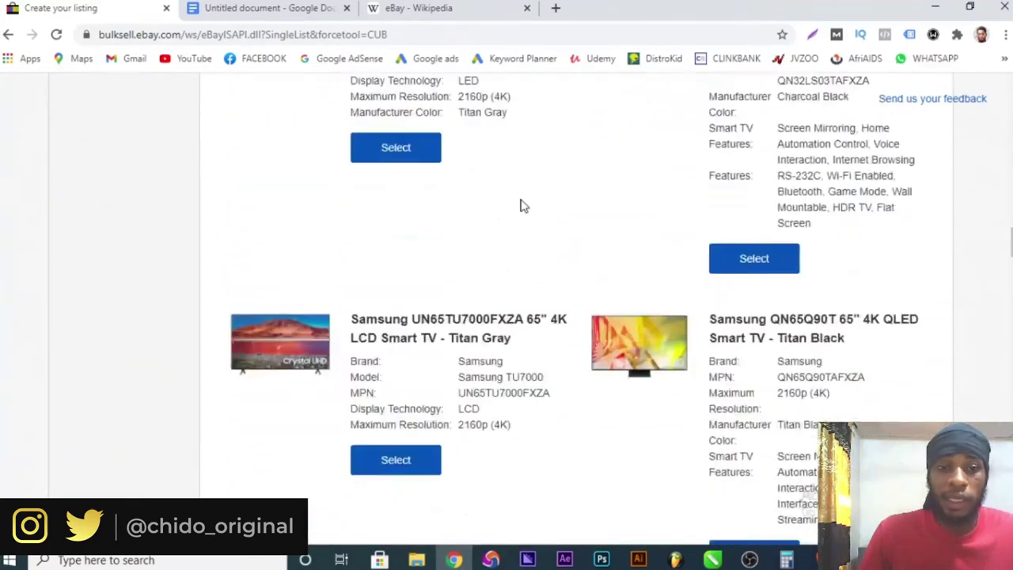
{"action": "scroll", "coordinate": [521, 205], "scroll_direction": "down", "scroll_amount": 5}
{"action": "scroll", "coordinate": [523, 204], "scroll_direction": "up", "scroll_amount": 5}
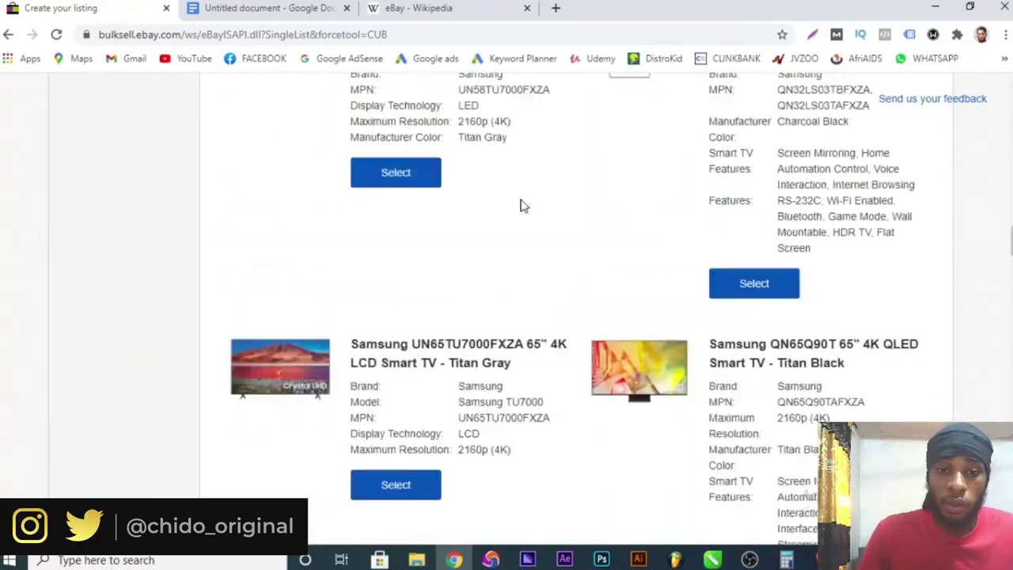
{"action": "scroll", "coordinate": [523, 206], "scroll_direction": "up", "scroll_amount": 5}
{"action": "scroll", "coordinate": [499, 217], "scroll_direction": "up", "scroll_amount": 3}
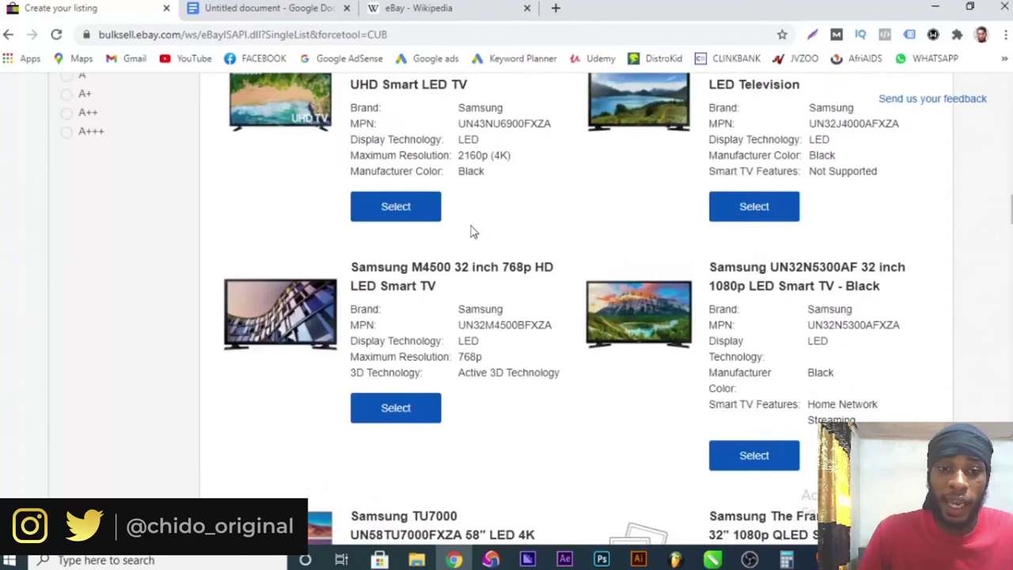
{"action": "left_click", "coordinate": [403, 209]}
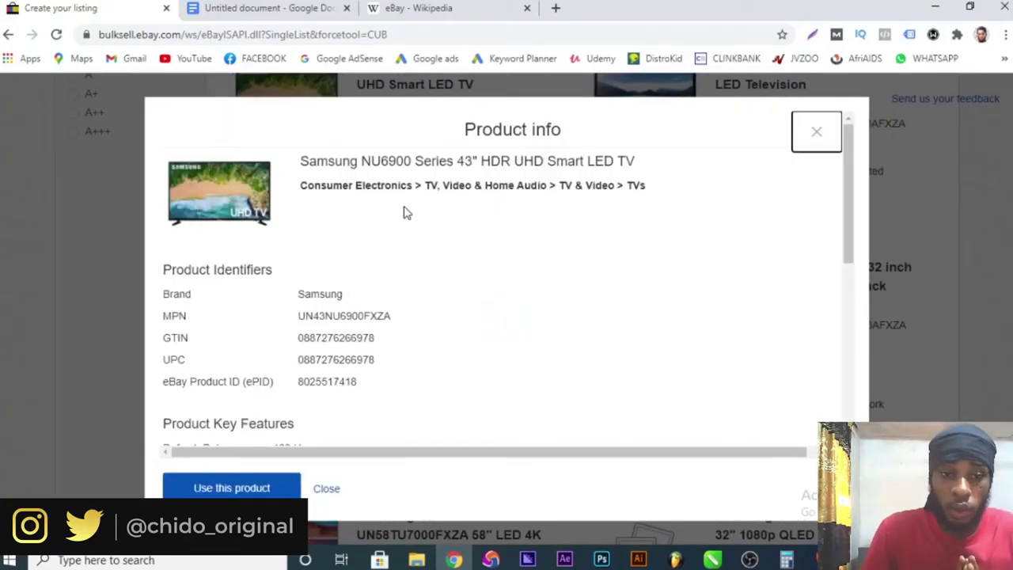
Step: Review the NU6900 product info and use this 43" Samsung TV for the listing
{"action": "scroll", "coordinate": [403, 214], "scroll_direction": "down", "scroll_amount": 3}
{"action": "scroll", "coordinate": [400, 226], "scroll_direction": "down", "scroll_amount": 2}
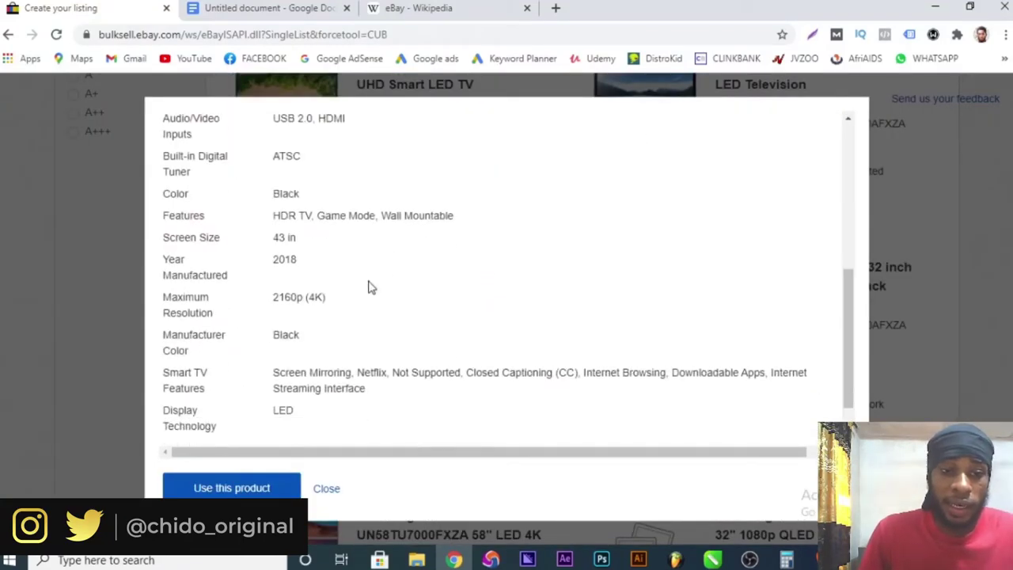
{"action": "scroll", "coordinate": [369, 288], "scroll_direction": "down", "scroll_amount": 1}
{"action": "scroll", "coordinate": [297, 353], "scroll_direction": "up", "scroll_amount": 3}
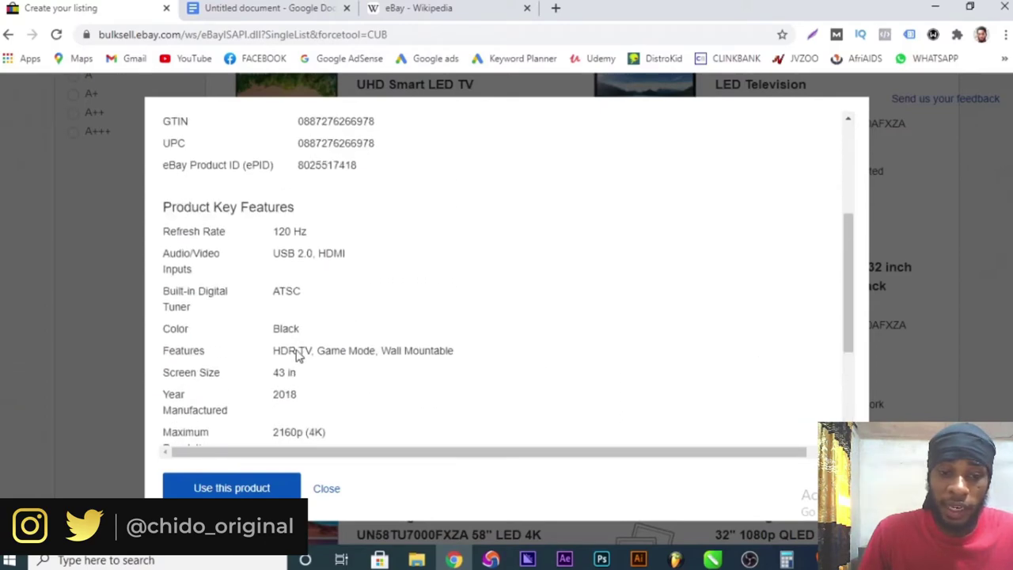
{"action": "scroll", "coordinate": [297, 357], "scroll_direction": "up", "scroll_amount": 3}
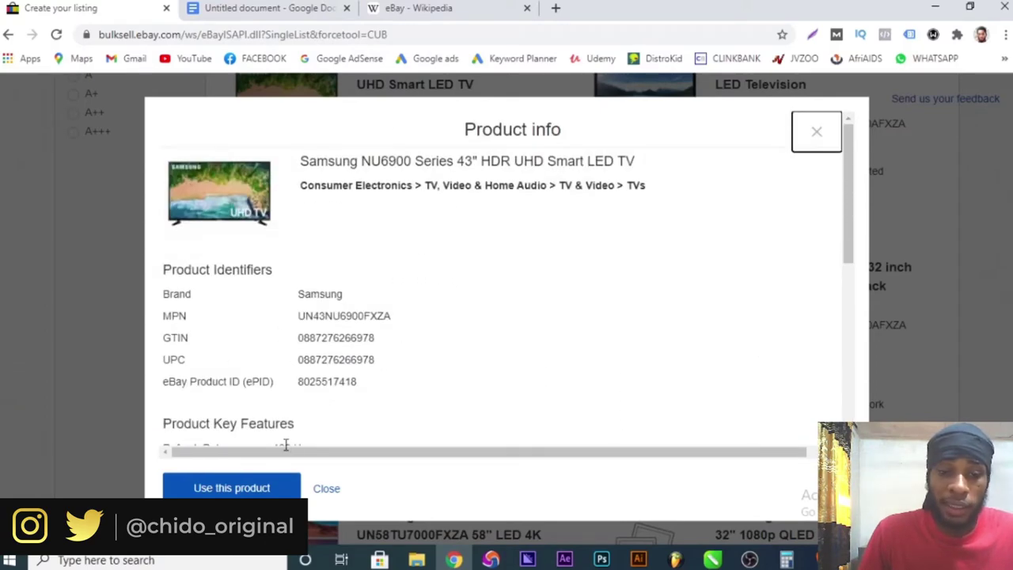
{"action": "left_click", "coordinate": [224, 488]}
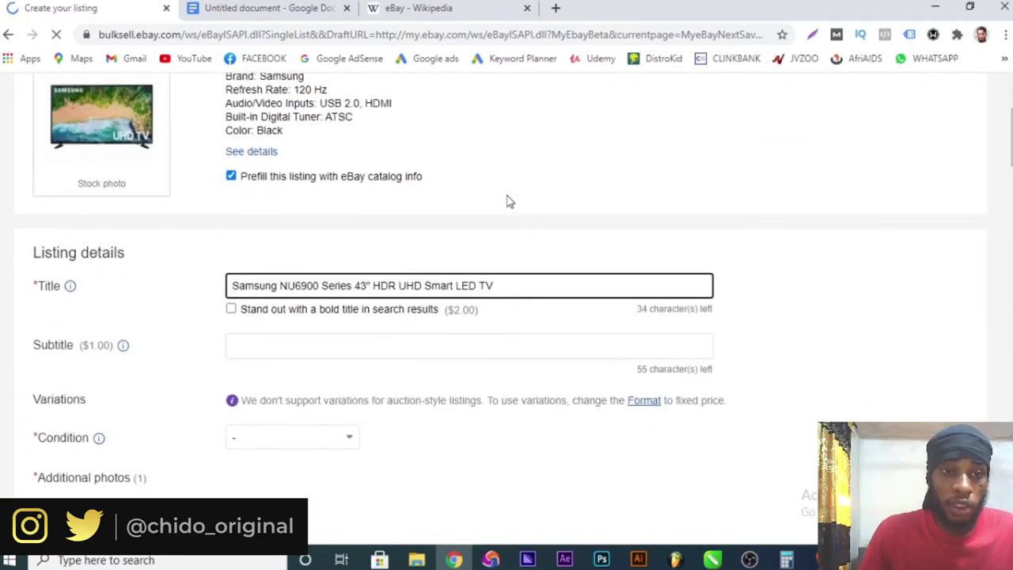
Step: Review the prefilled category and specifications, briefly checking the Google Docs outline
{"action": "scroll", "coordinate": [507, 205], "scroll_direction": "up", "scroll_amount": 3}
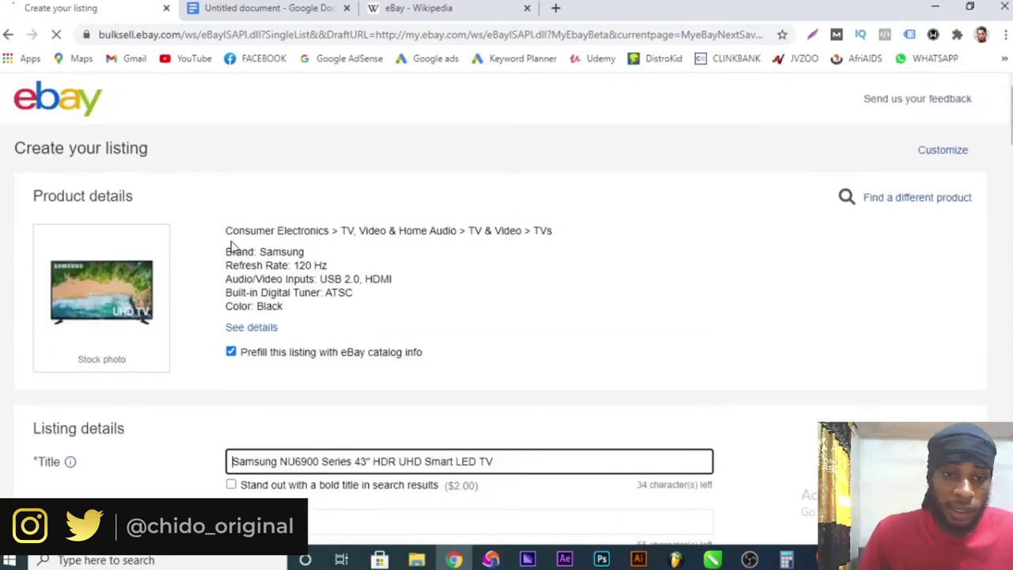
{"action": "left_click_drag", "start_coordinate": [225, 230], "coordinate": [404, 305]}
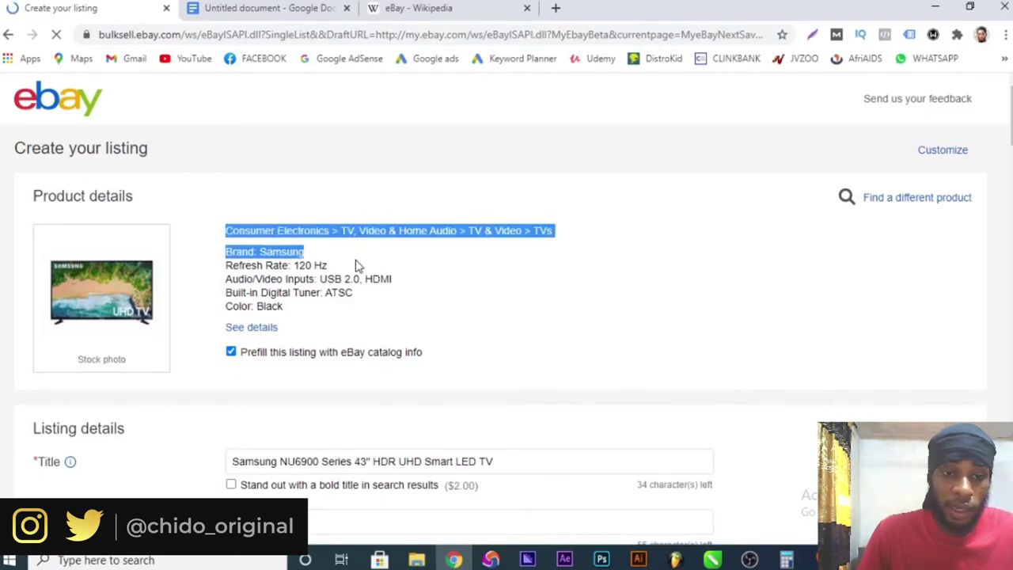
{"action": "scroll", "coordinate": [404, 305], "scroll_direction": "down", "scroll_amount": 2}
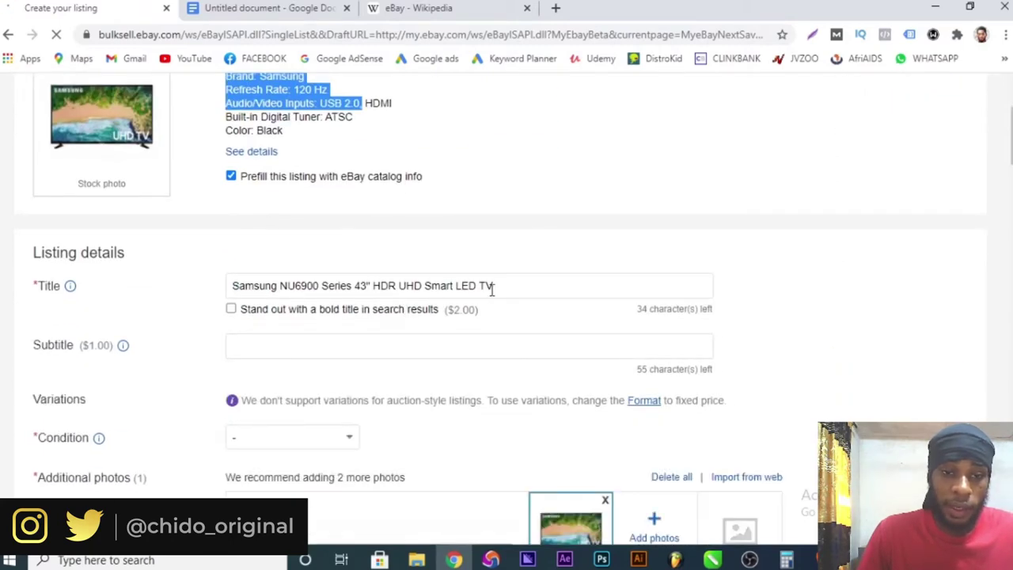
{"action": "left_click", "coordinate": [306, 7]}
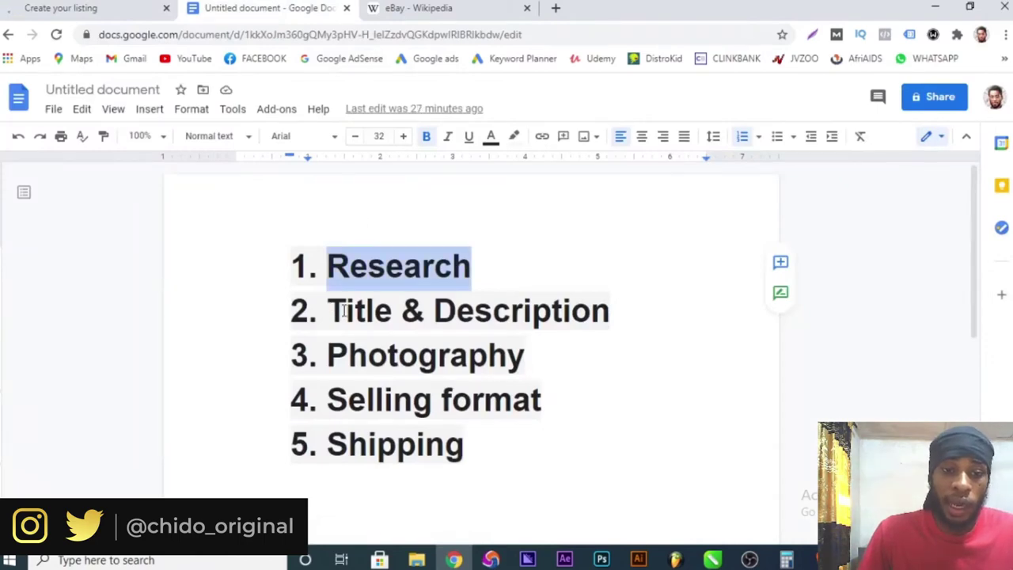
{"action": "key", "text": "ctrl+shift+Tab"}
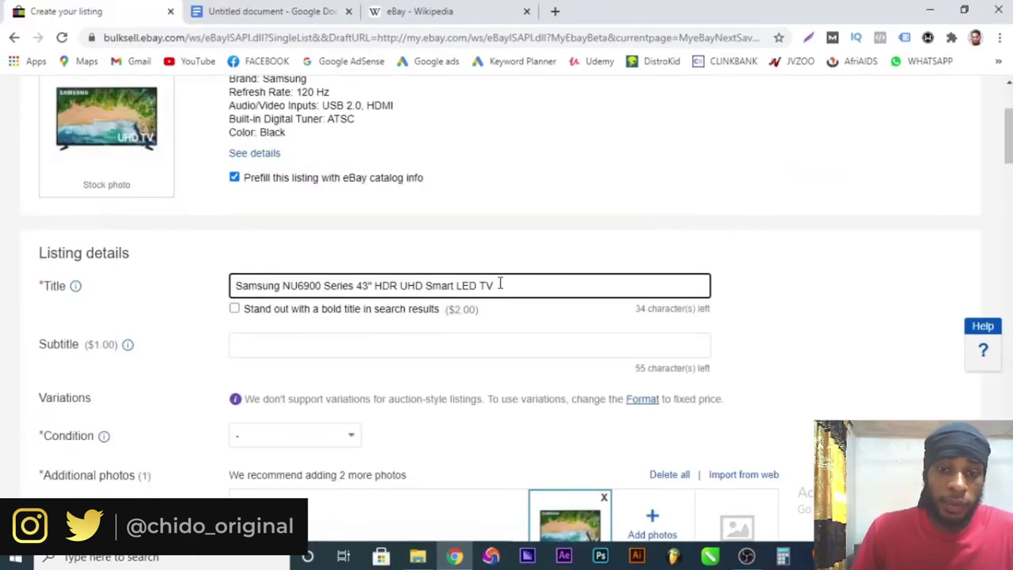
Step: Retitle the listing 'Samsung AU7686 Series 21" HDR UHD Smart LED TV' and tick bold title
{"action": "left_click_drag", "start_coordinate": [500, 285], "coordinate": [203, 310]}
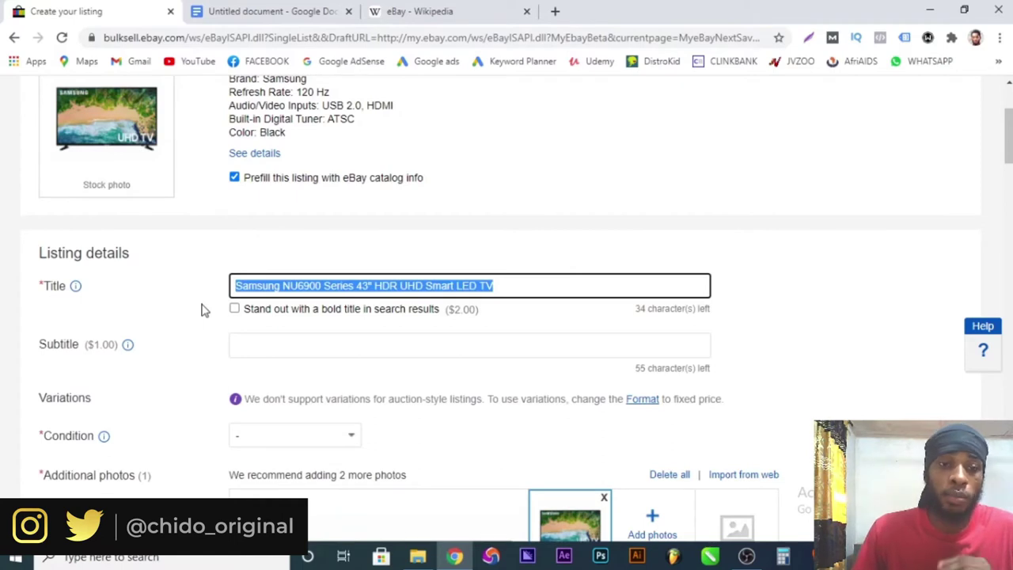
{"action": "left_click", "coordinate": [332, 286]}
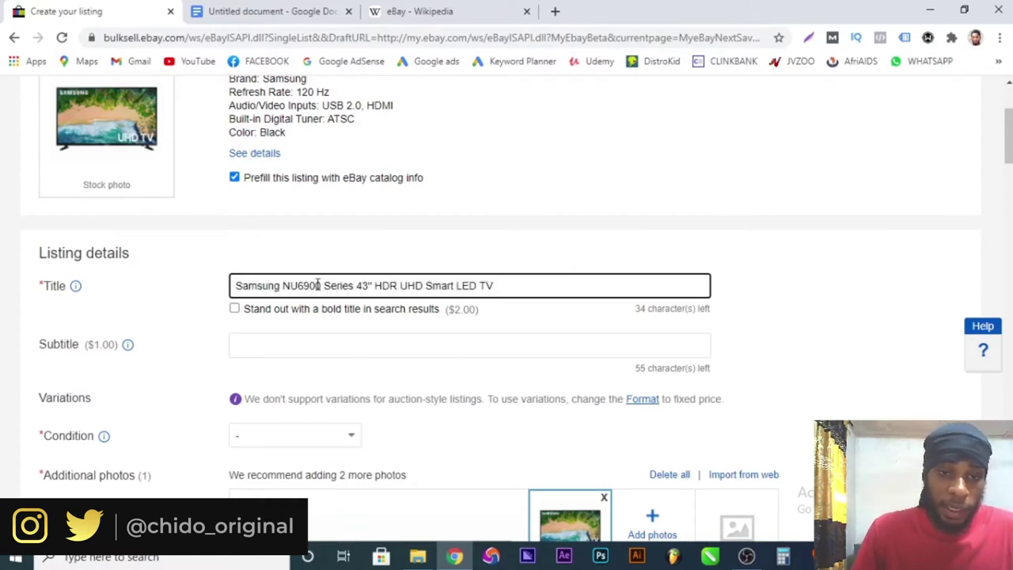
{"action": "left_click_drag", "start_coordinate": [320, 285], "coordinate": [286, 293]}
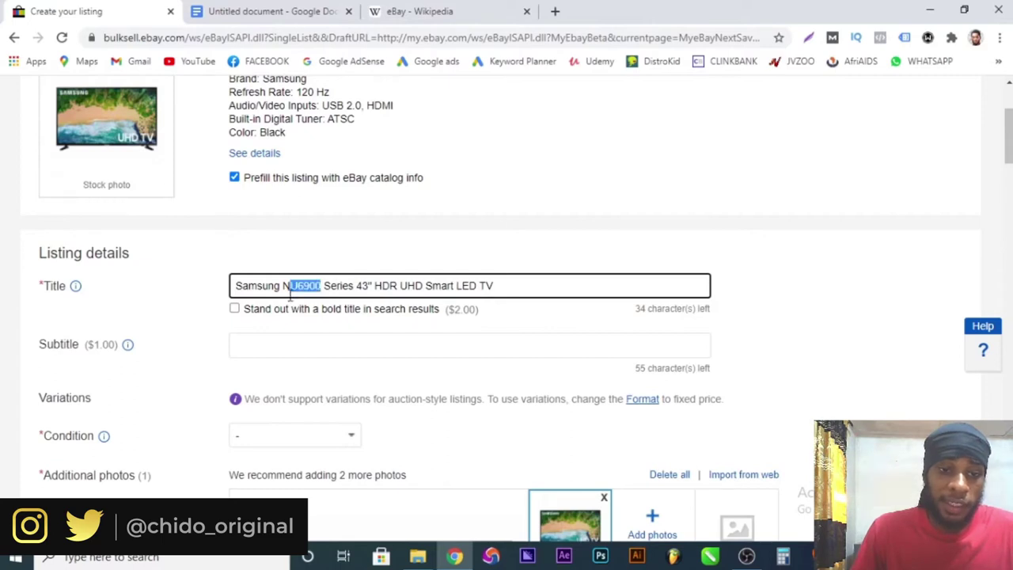
{"action": "type", "text": "A"}
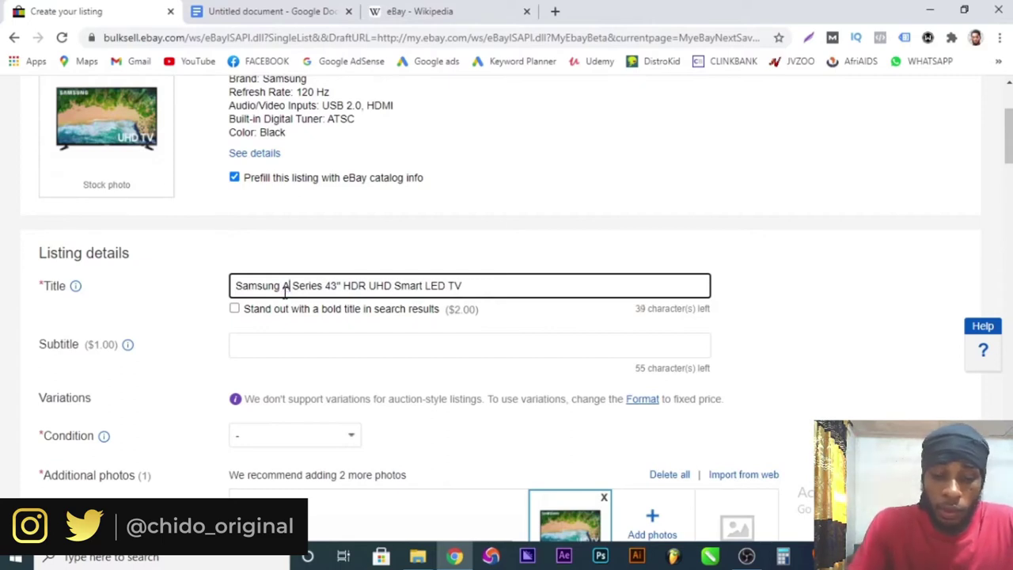
{"action": "type", "text": "U7686"}
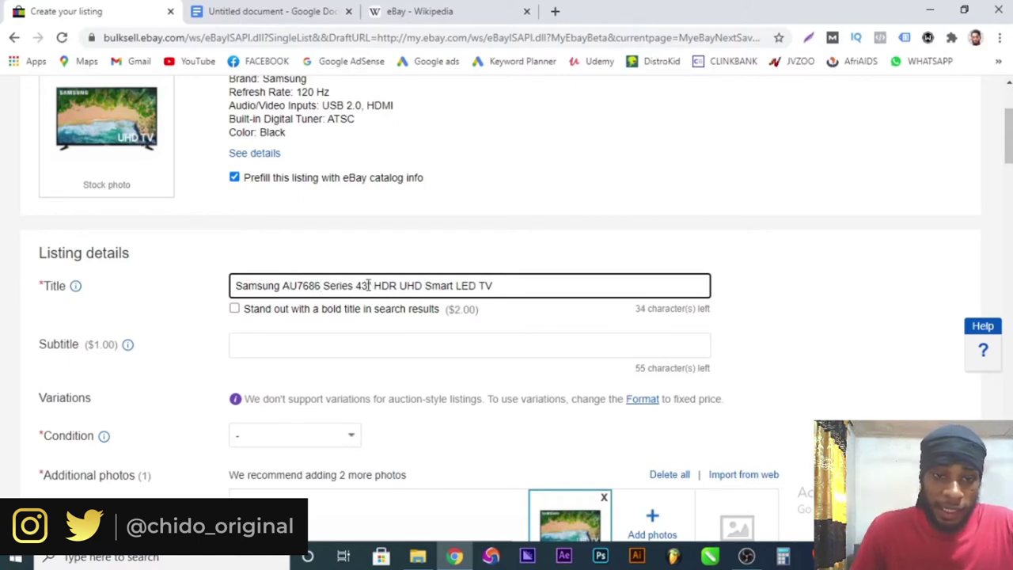
{"action": "key", "text": "BackSpace"}
{"action": "key", "text": "BackSpace"}
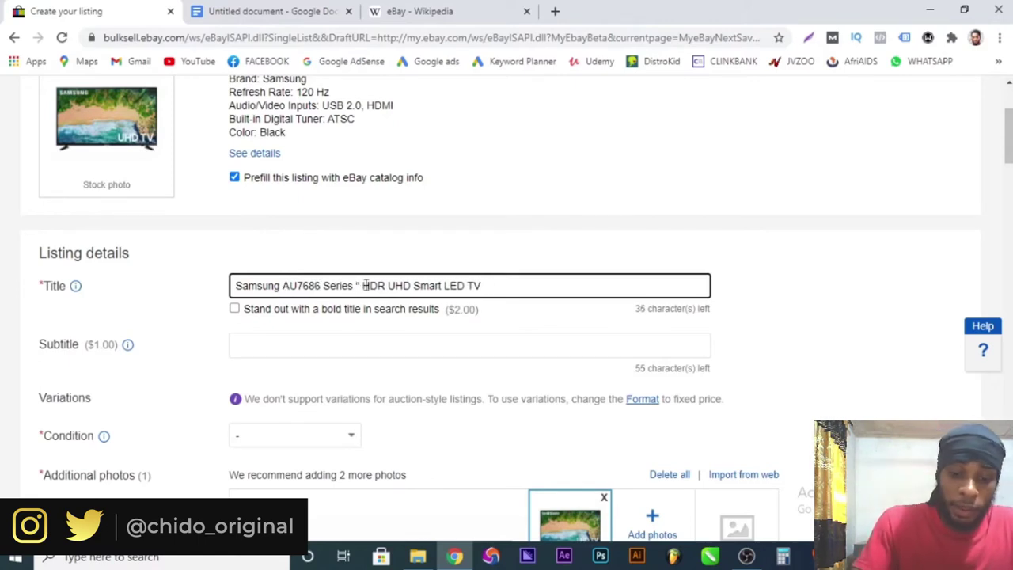
{"action": "type", "text": "5"}
{"action": "key", "text": "BackSpace"}
{"action": "key", "text": "BackSpace"}
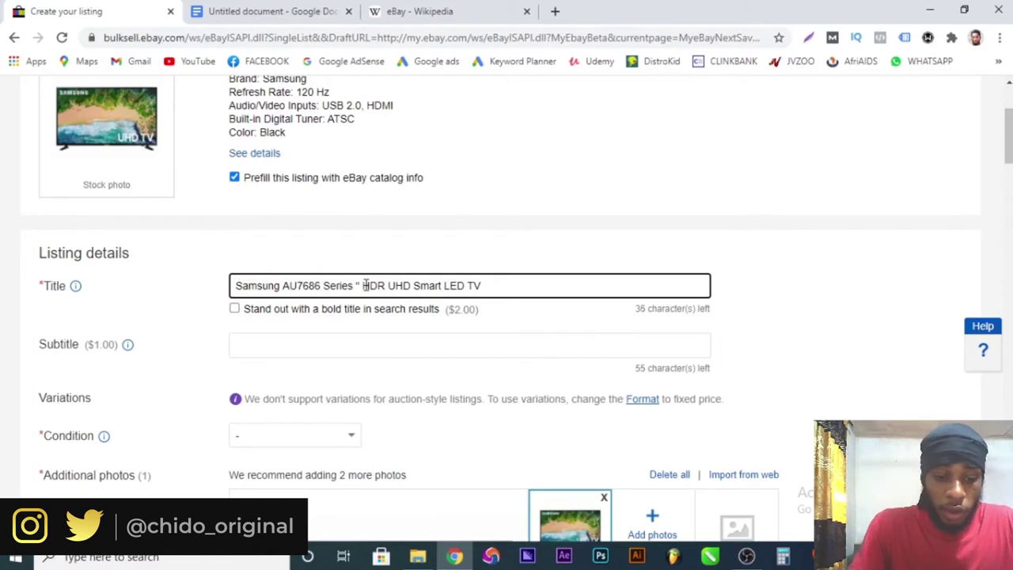
{"action": "type", "text": "2\""}
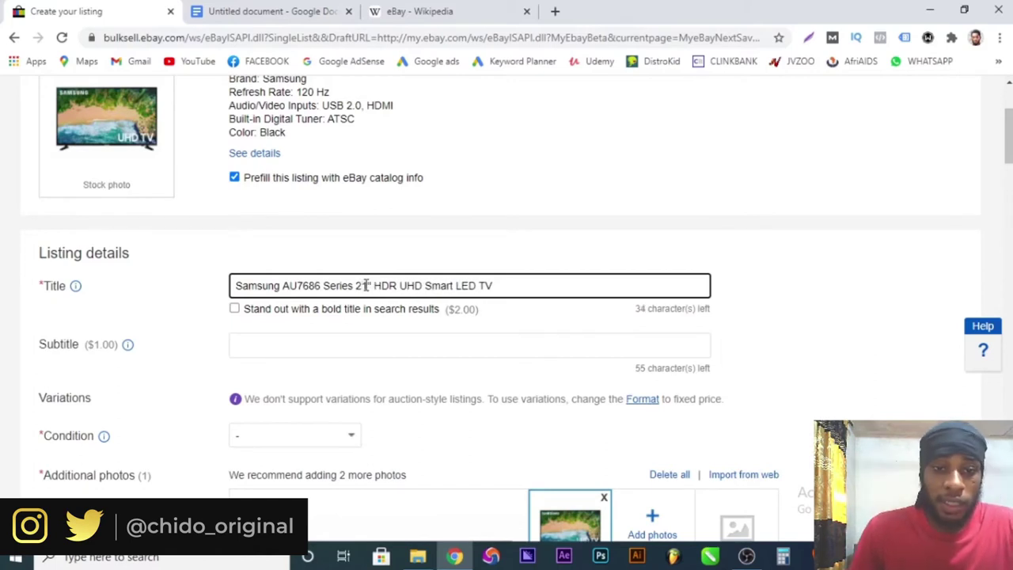
{"action": "left_click", "coordinate": [367, 285]}
{"action": "type", "text": "1"}
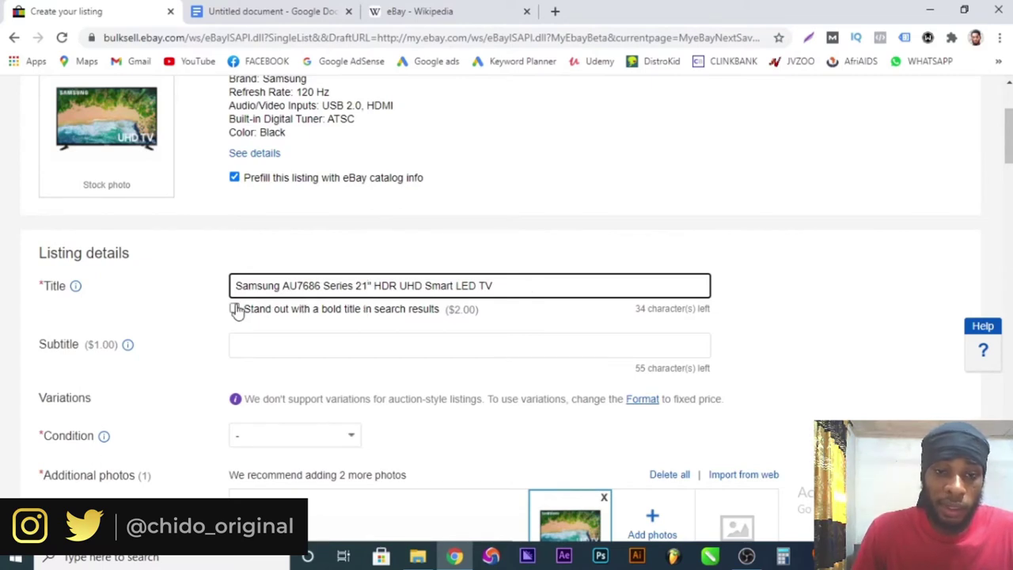
{"action": "left_click", "coordinate": [235, 309]}
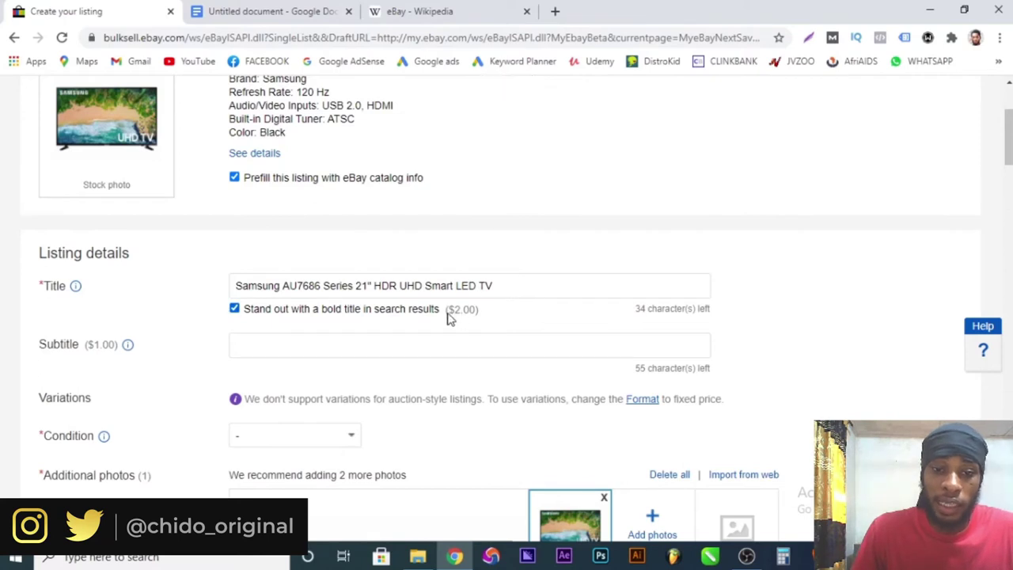
Step: Untick the $2 bold-title upgrade and add the subtitle 'Samsung 2021 latest tv'
{"action": "left_click_drag", "start_coordinate": [447, 311], "coordinate": [478, 317]}
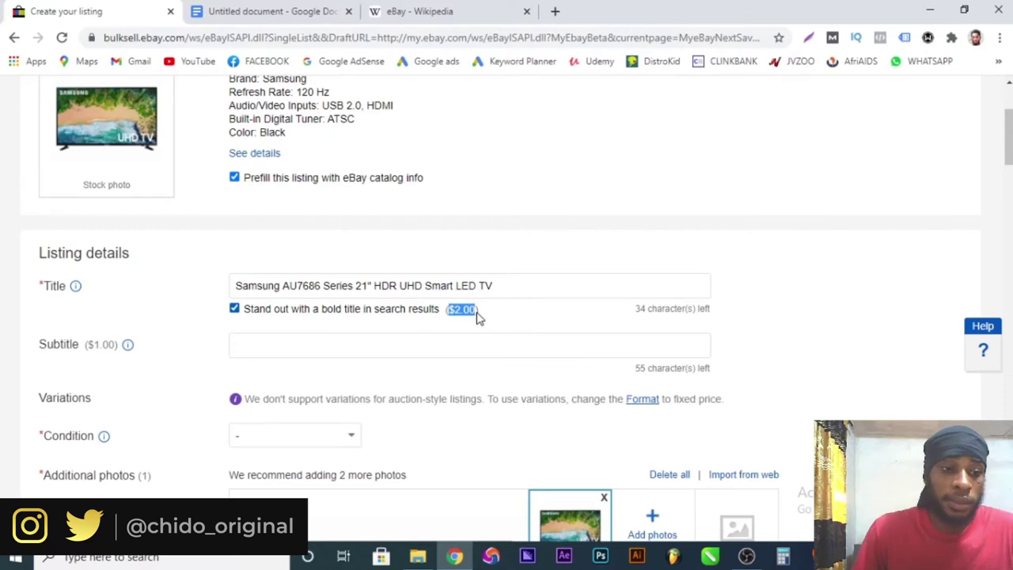
{"action": "left_click", "coordinate": [234, 309]}
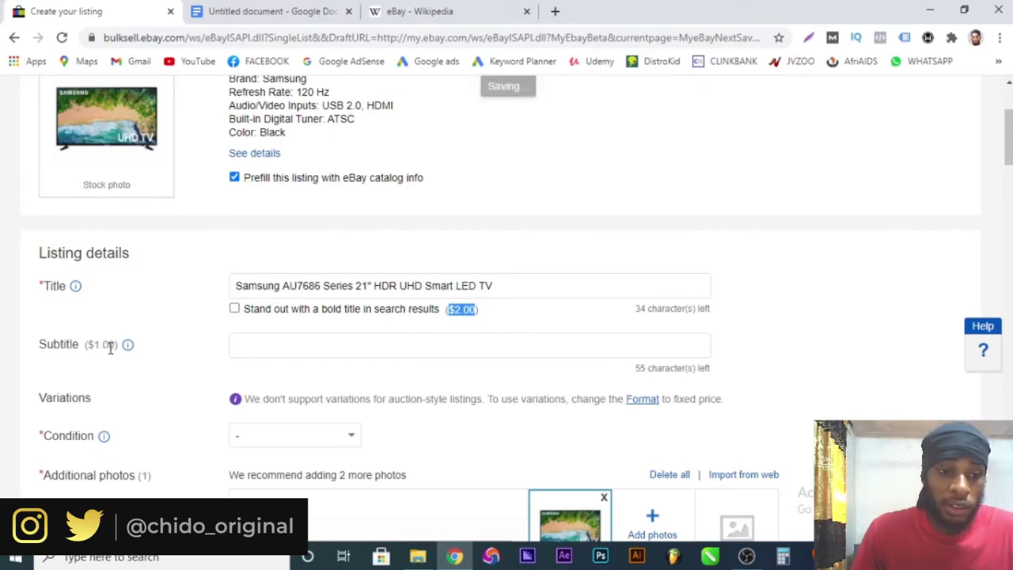
{"action": "left_click", "coordinate": [245, 344]}
{"action": "type", "text": "Samsun"}
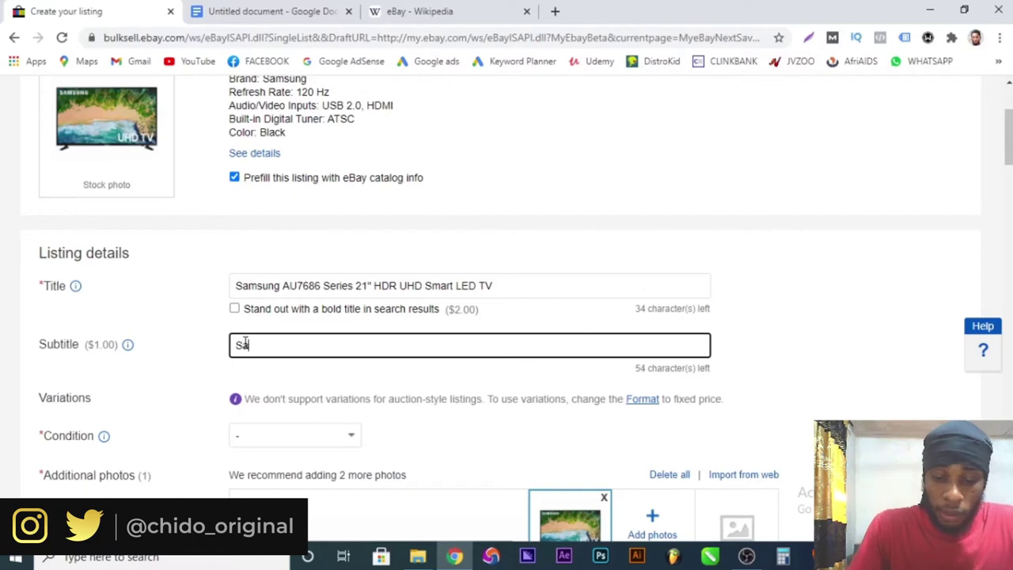
{"action": "type", "text": "g"}
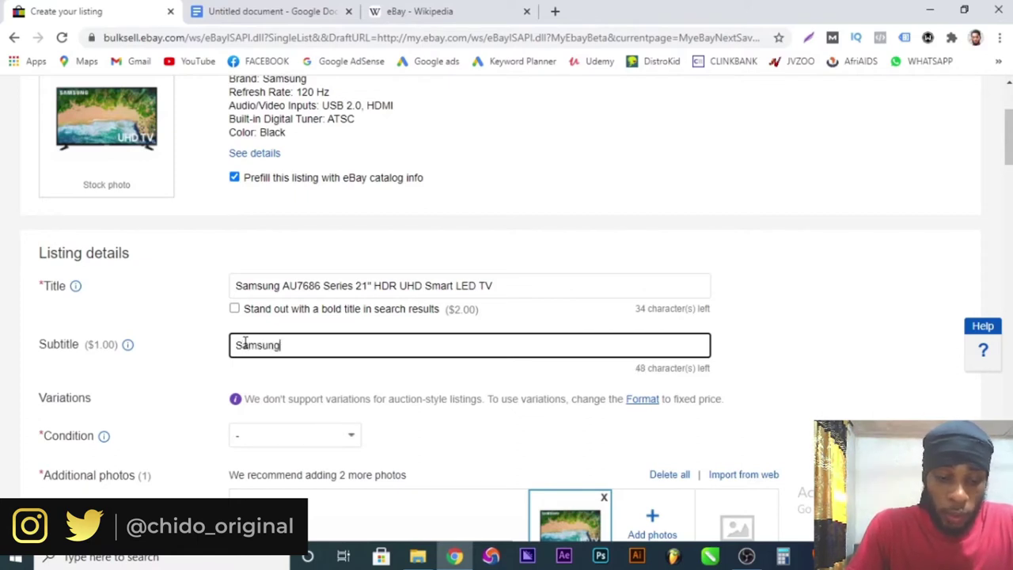
{"action": "type", "text": " 2021 late"}
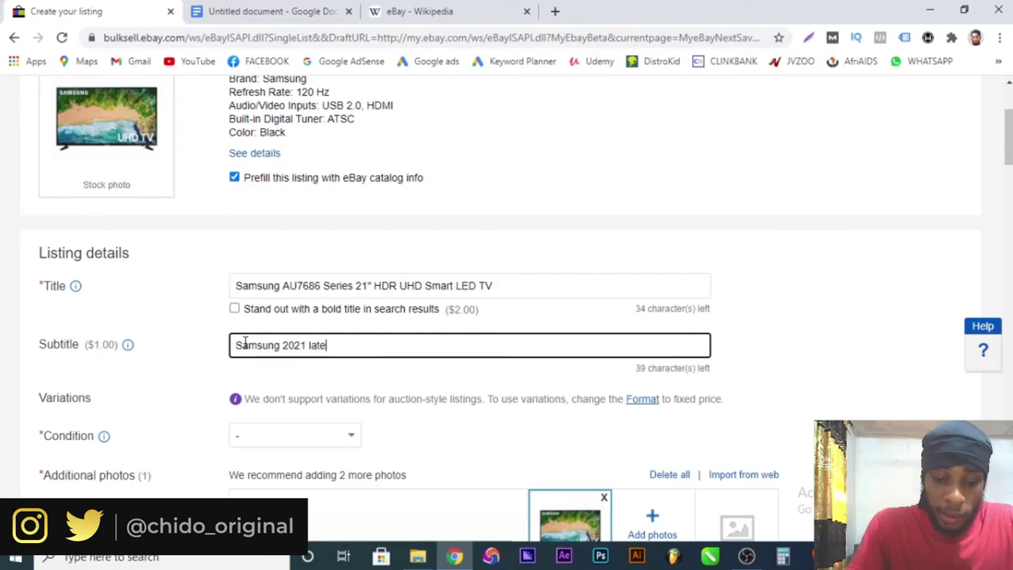
{"action": "type", "text": " tv"}
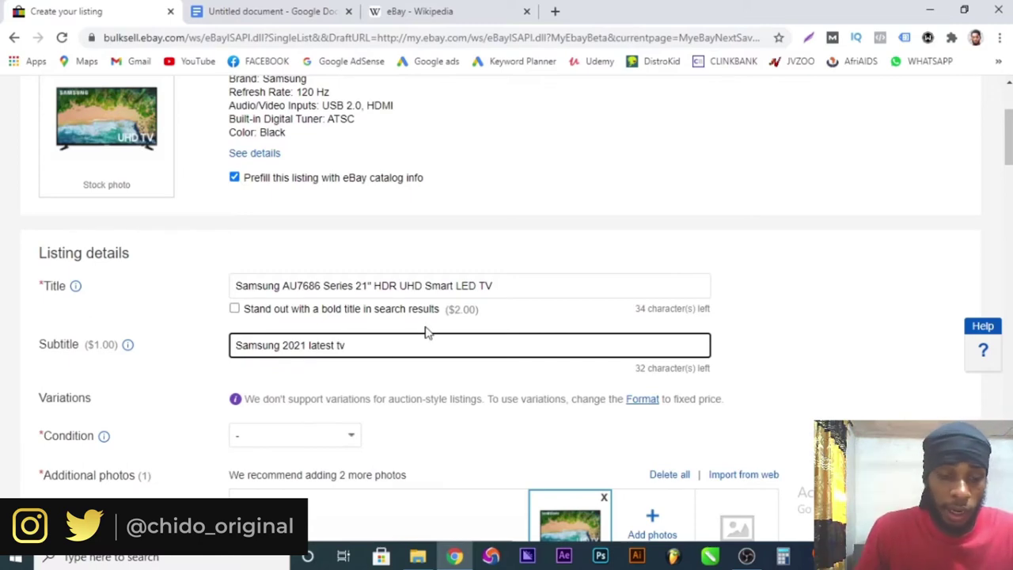
{"action": "scroll", "coordinate": [423, 341], "scroll_direction": "down", "scroll_amount": 2}
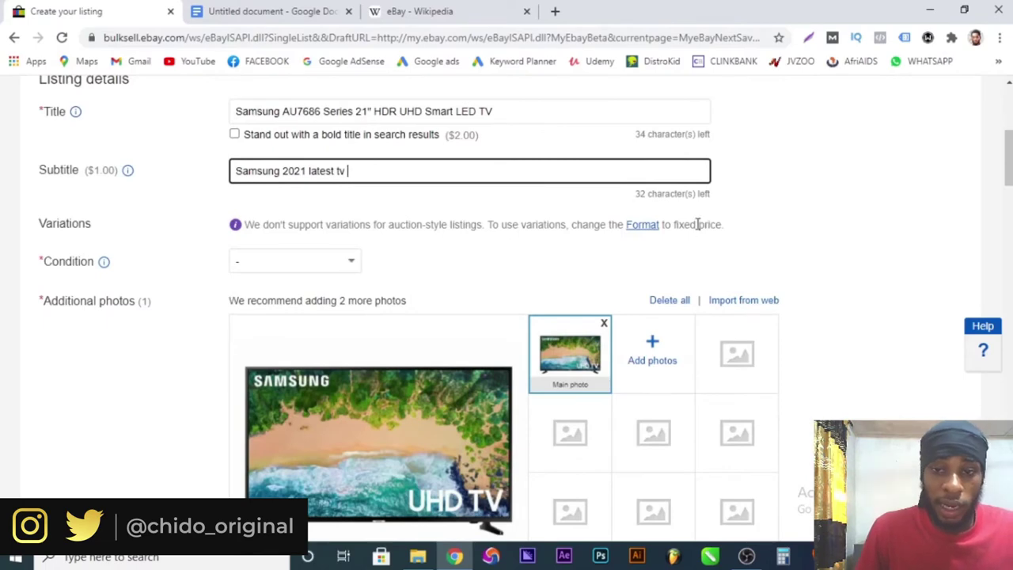
Step: Choose New as the item condition, then glance at the Docs outline and come back
{"action": "left_click", "coordinate": [356, 266]}
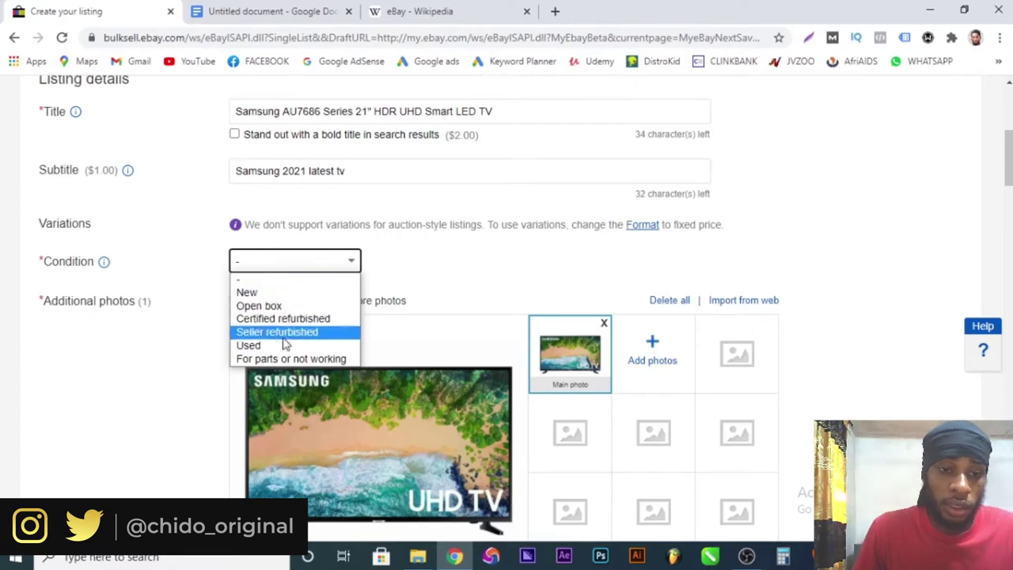
{"action": "left_click", "coordinate": [270, 293]}
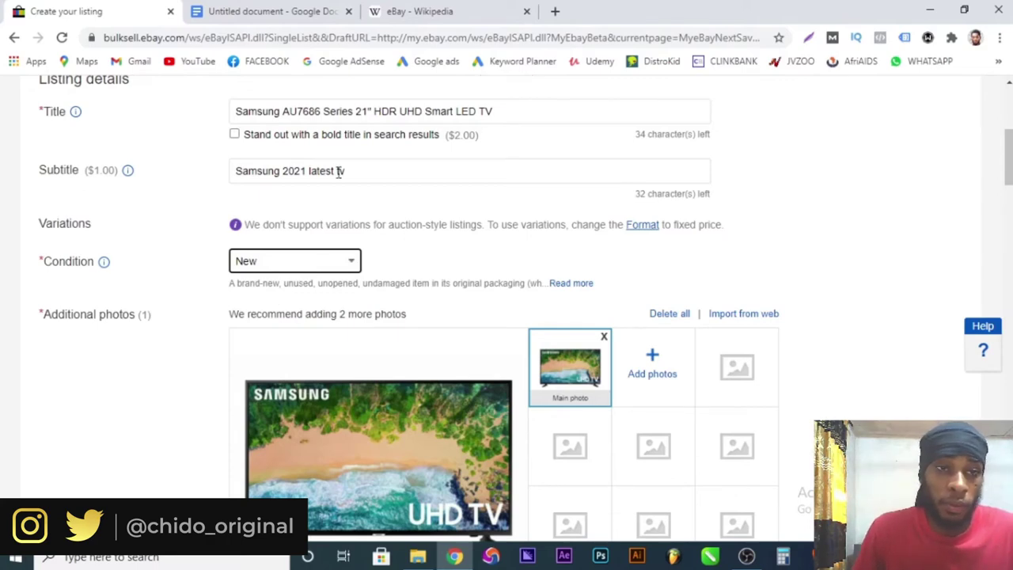
{"action": "left_click", "coordinate": [226, 7]}
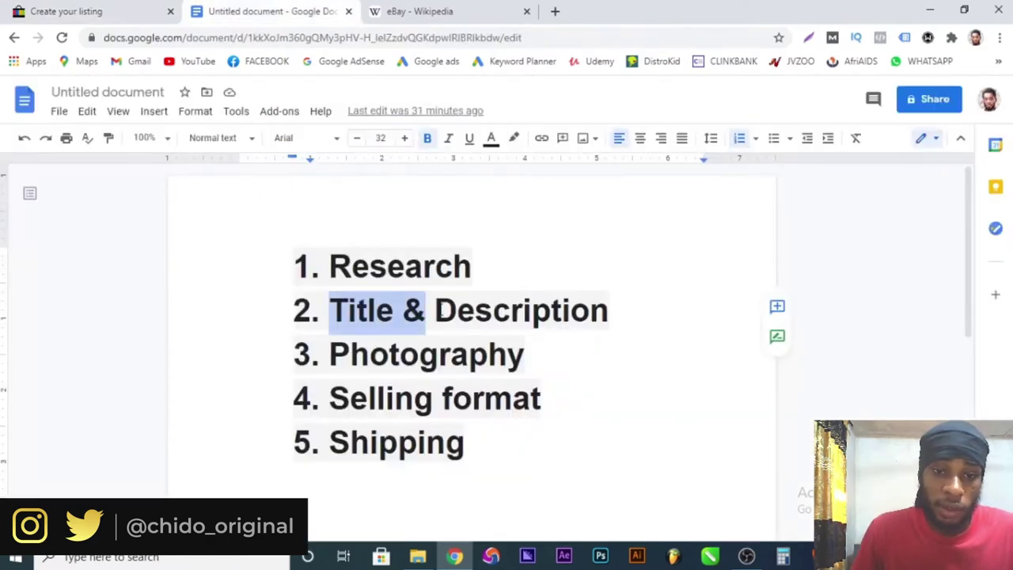
{"action": "left_click_drag", "start_coordinate": [435, 310], "coordinate": [608, 301]}
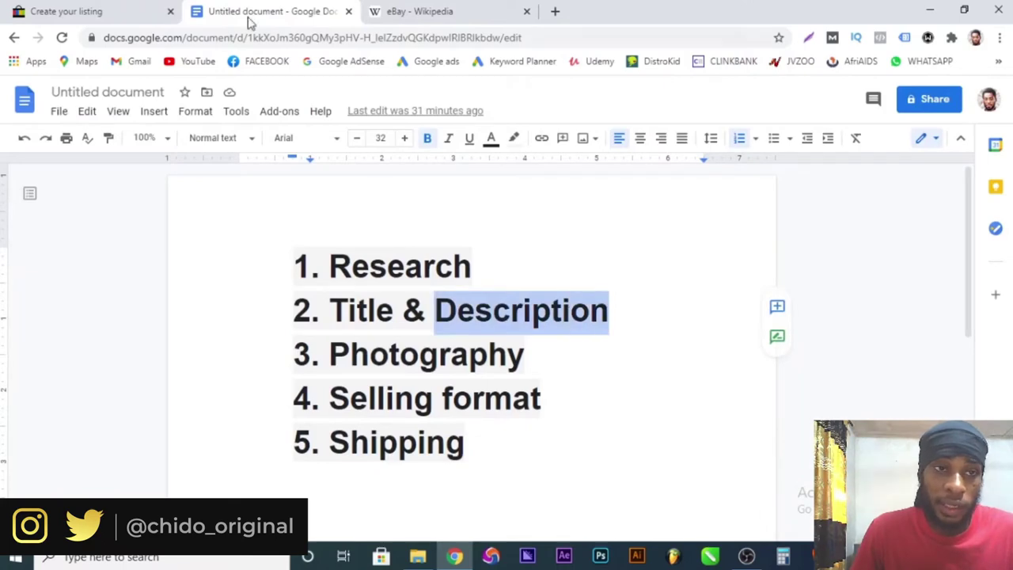
{"action": "left_click", "coordinate": [79, 11]}
Step: Inspect the empty Item description editor, then switch back to the Google Docs outline
{"action": "scroll", "coordinate": [485, 314], "scroll_direction": "down", "scroll_amount": 5}
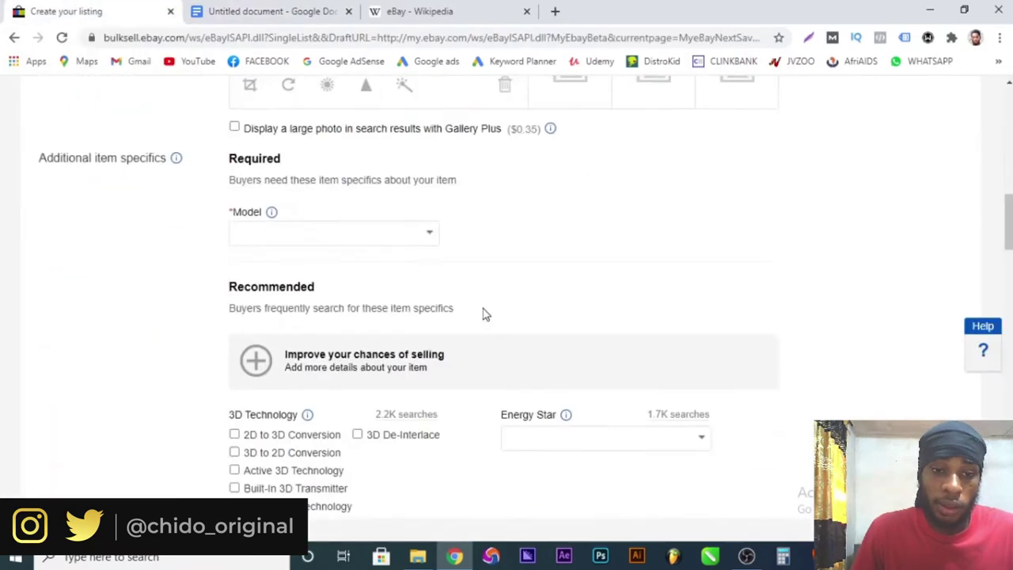
{"action": "scroll", "coordinate": [484, 314], "scroll_direction": "down", "scroll_amount": 5}
{"action": "scroll", "coordinate": [419, 309], "scroll_direction": "down", "scroll_amount": 4}
{"action": "scroll", "coordinate": [346, 215], "scroll_direction": "up", "scroll_amount": 2}
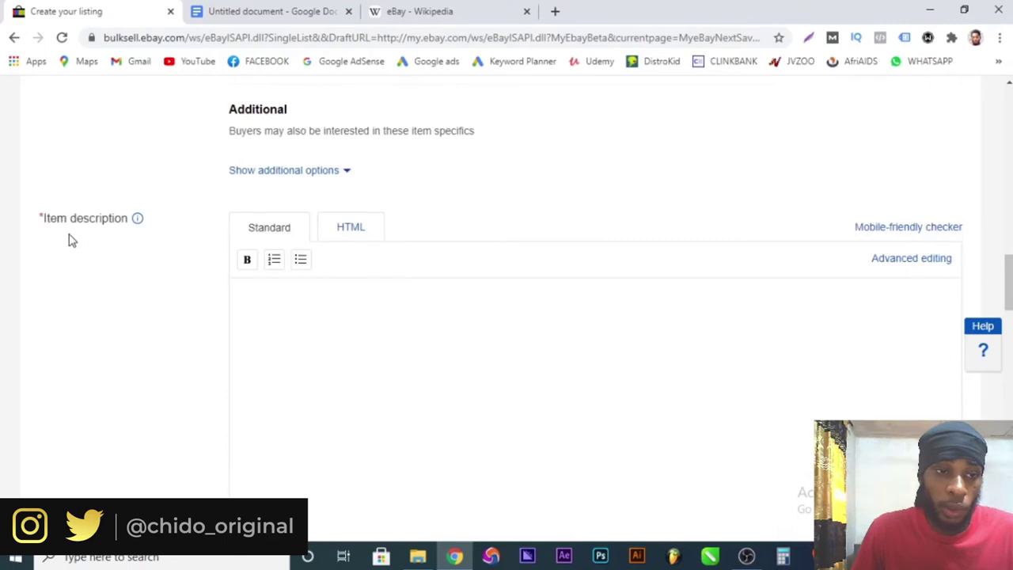
{"action": "left_click_drag", "start_coordinate": [44, 227], "coordinate": [151, 227]}
{"action": "left_click", "coordinate": [342, 297]}
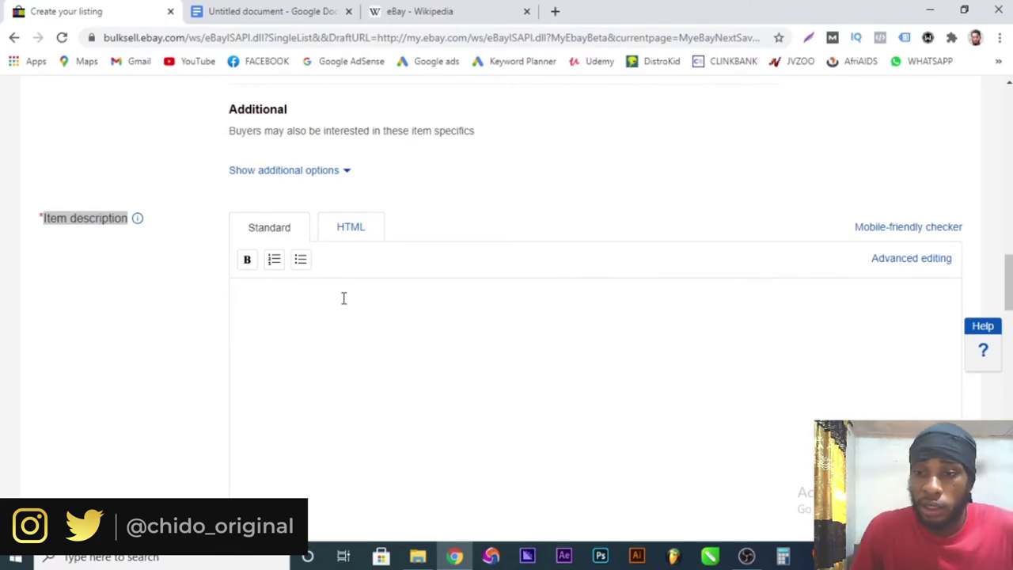
{"action": "scroll", "coordinate": [344, 297], "scroll_direction": "up", "scroll_amount": 4}
{"action": "scroll", "coordinate": [344, 306], "scroll_direction": "up", "scroll_amount": 2}
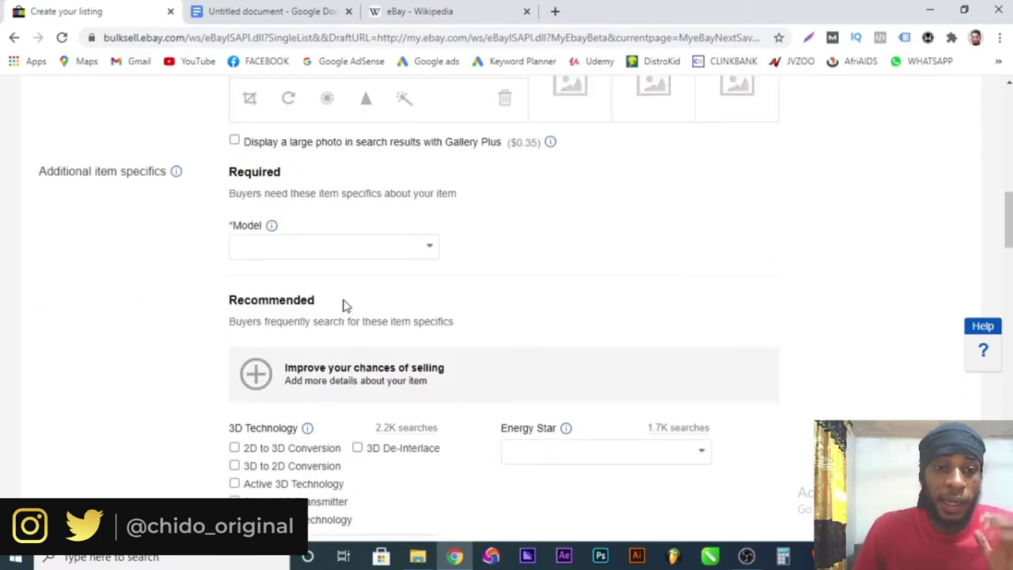
{"action": "scroll", "coordinate": [343, 305], "scroll_direction": "up", "scroll_amount": 2}
{"action": "scroll", "coordinate": [343, 305], "scroll_direction": "up", "scroll_amount": 2}
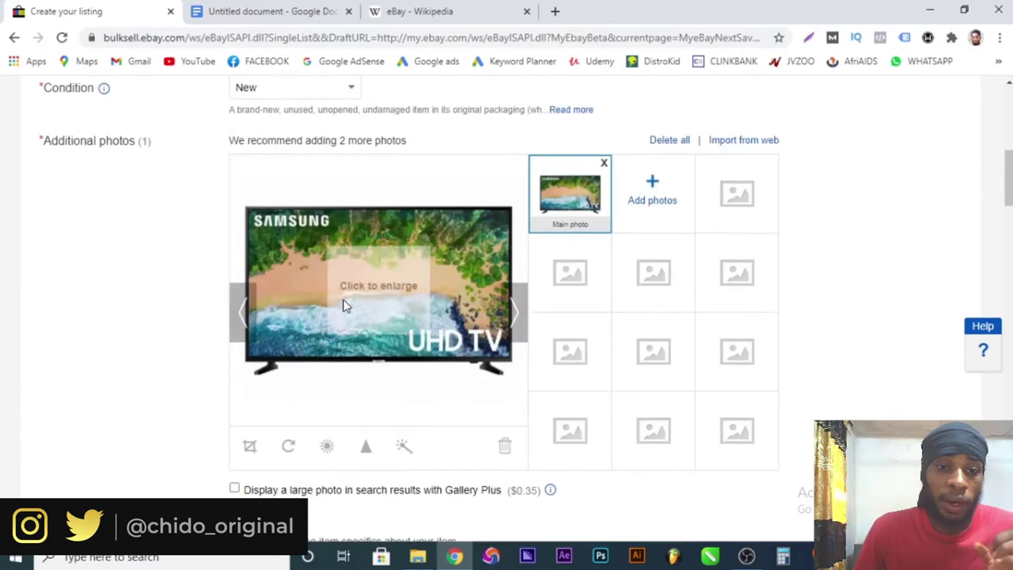
{"action": "left_click", "coordinate": [238, 8]}
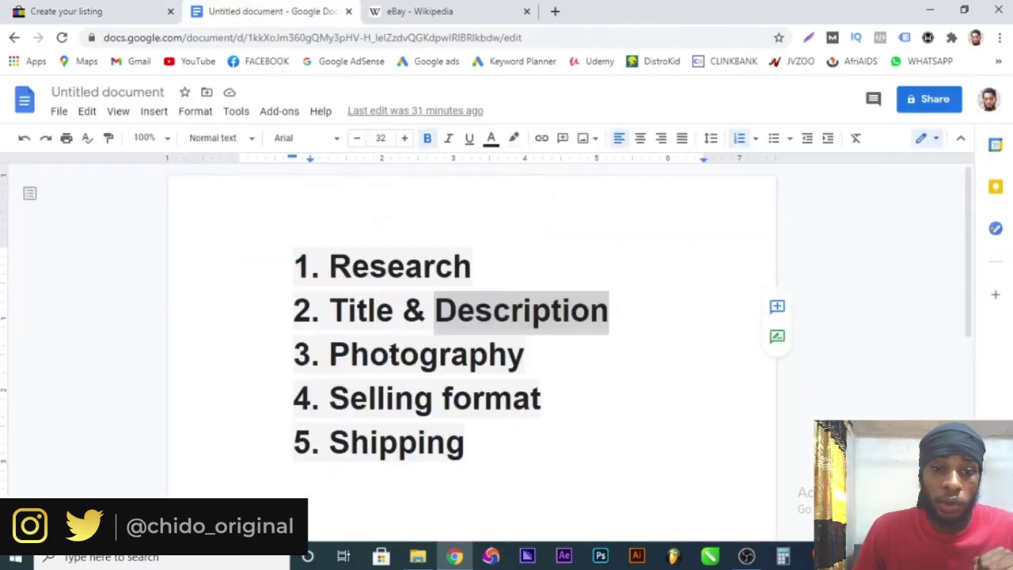
Step: Highlight 'Photography' in the Docs plan, then return to the eBay listing's photo section
{"action": "left_click", "coordinate": [529, 356]}
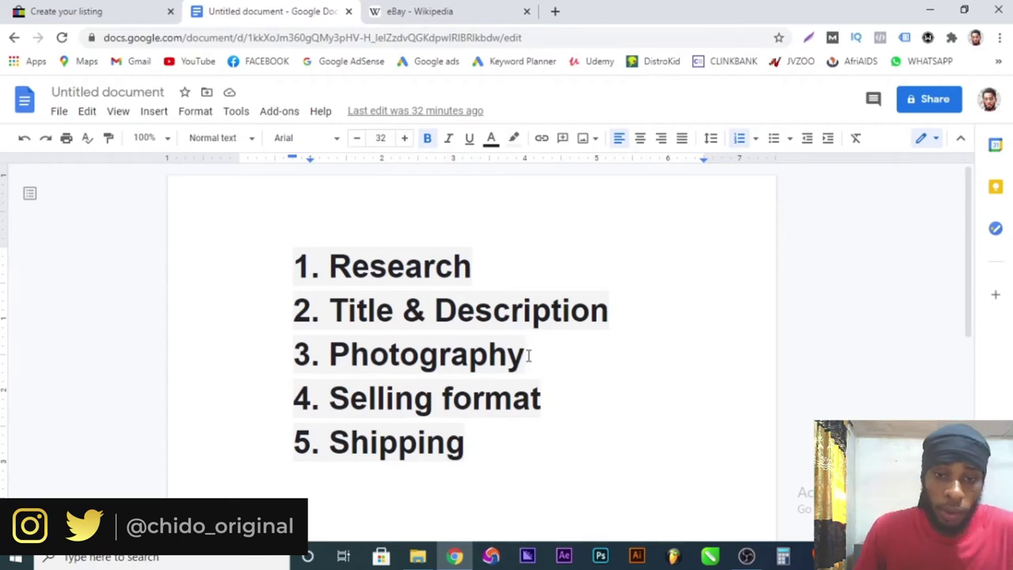
{"action": "left_click_drag", "start_coordinate": [528, 356], "coordinate": [332, 356]}
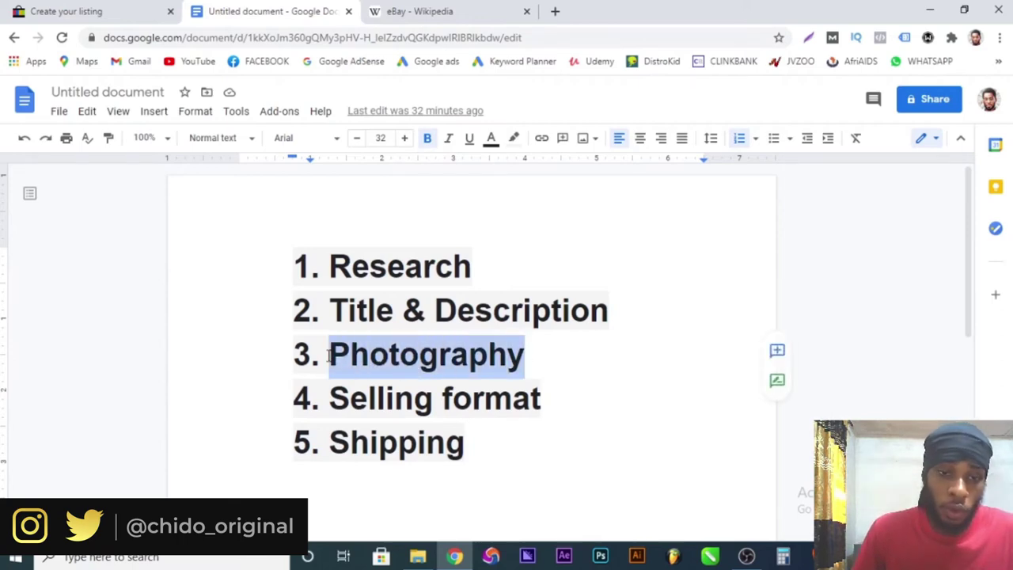
{"action": "left_click", "coordinate": [121, 8]}
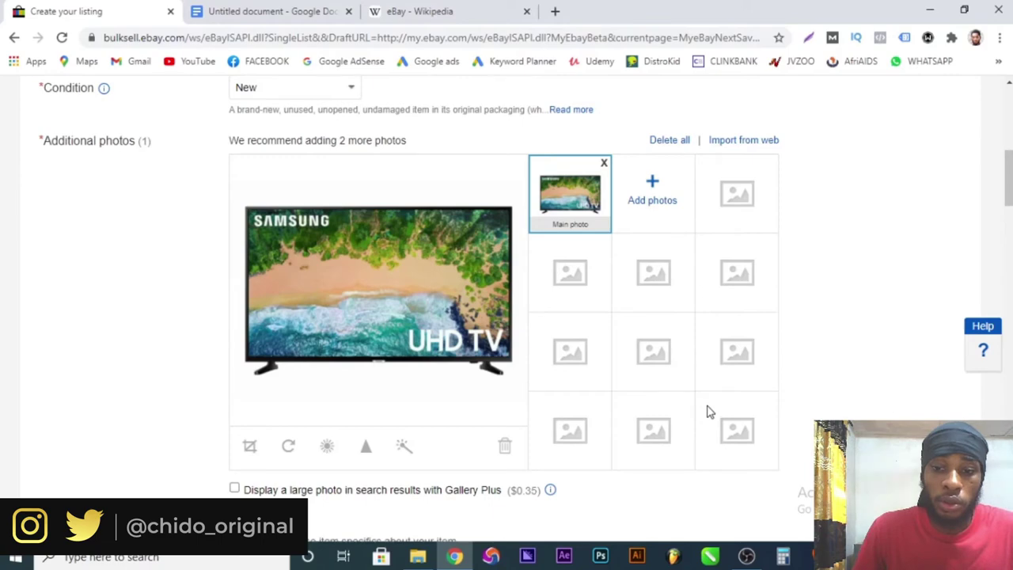
{"action": "scroll", "coordinate": [709, 412], "scroll_direction": "down", "scroll_amount": 2}
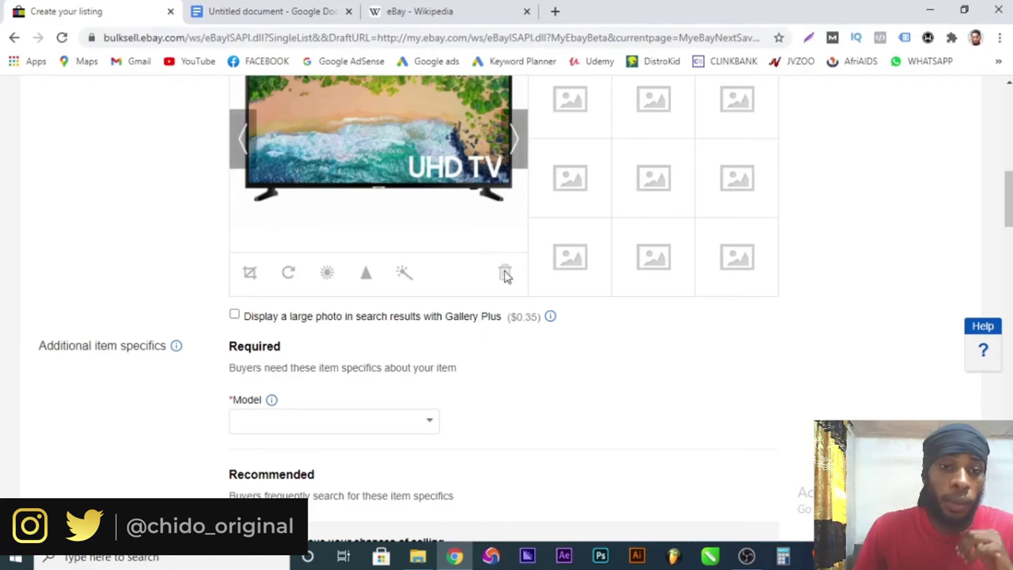
Step: Highlight 'Selling format' as the next step in the Docs plan, then return to eBay
{"action": "left_click", "coordinate": [256, 6]}
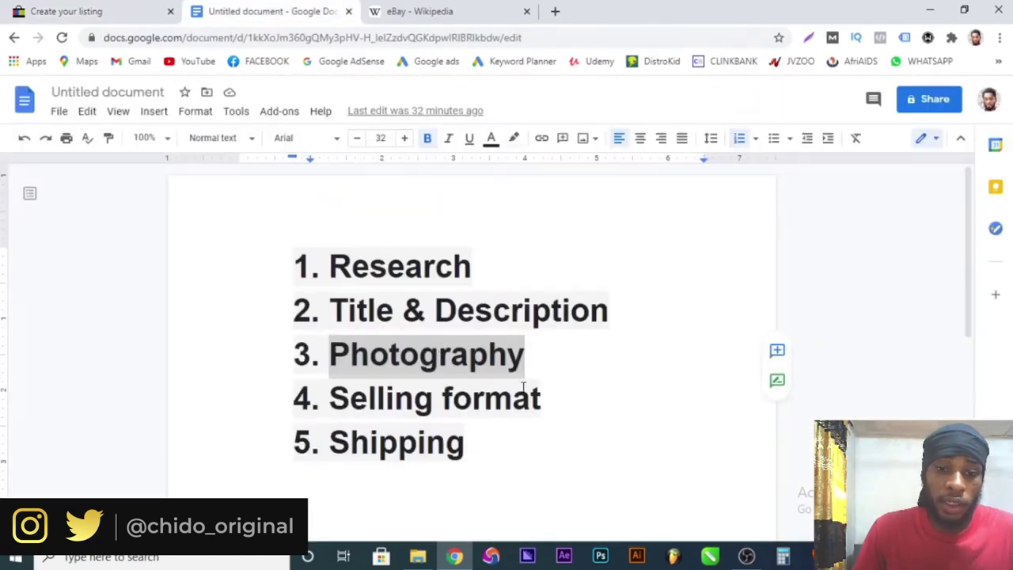
{"action": "left_click_drag", "start_coordinate": [543, 400], "coordinate": [396, 400]}
{"action": "left_click", "coordinate": [95, 10]}
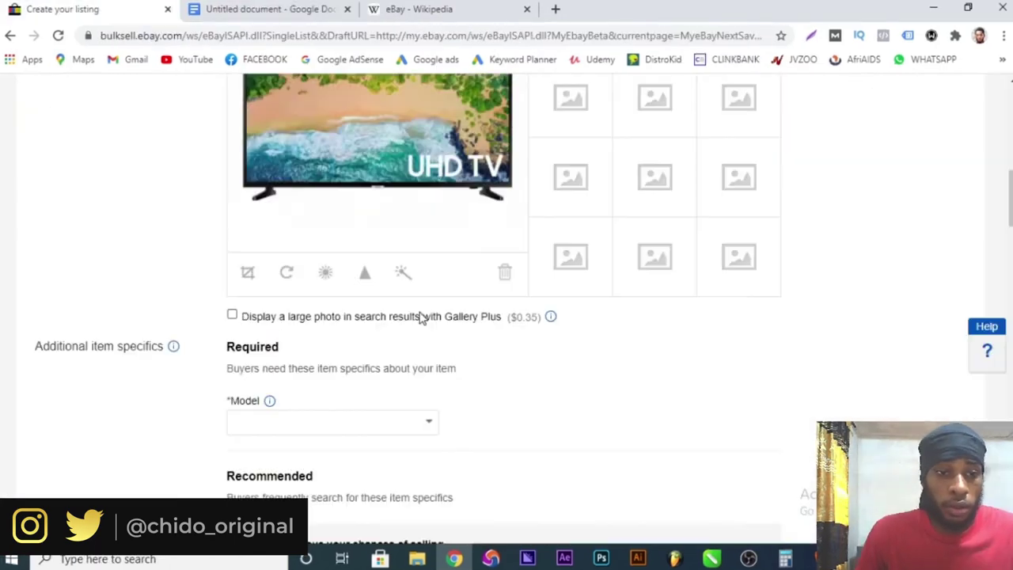
{"action": "left_click", "coordinate": [211, 6]}
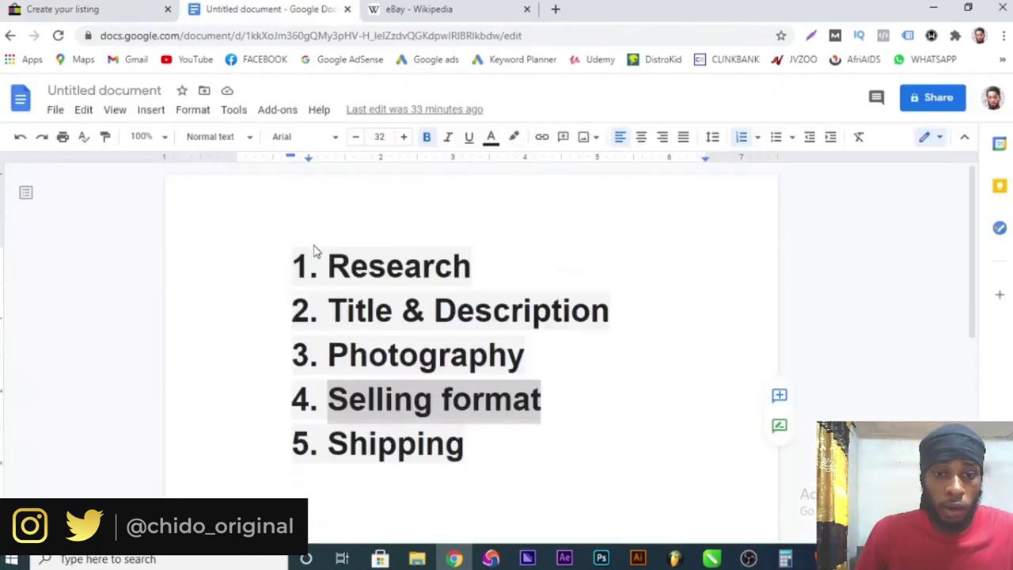
{"action": "left_click", "coordinate": [134, 5]}
Step: Review the TV Model list without choosing one, then scroll down to the empty Item description
{"action": "scroll", "coordinate": [366, 369], "scroll_direction": "down", "scroll_amount": 2}
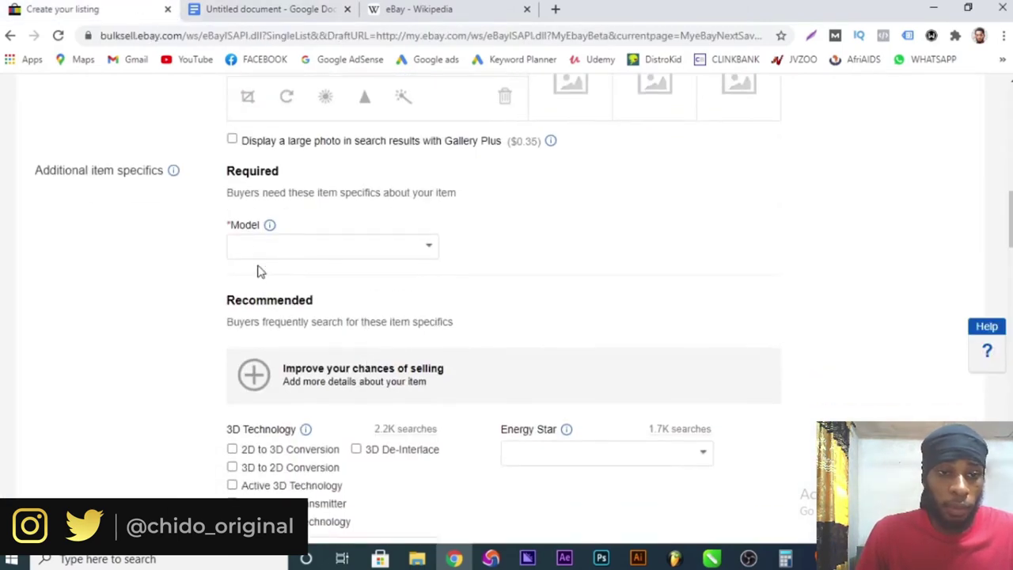
{"action": "left_click", "coordinate": [432, 248]}
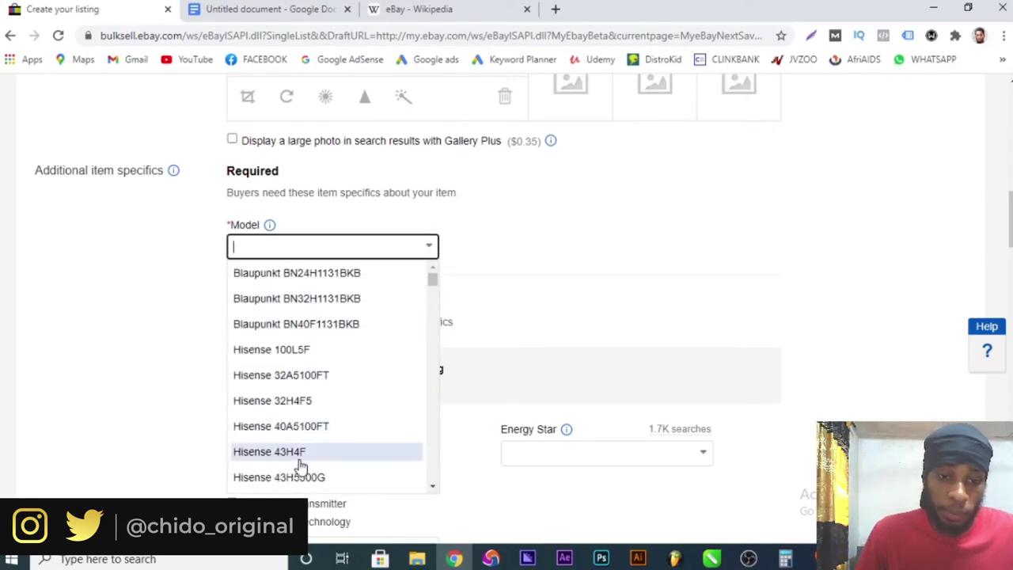
{"action": "left_click", "coordinate": [506, 289]}
{"action": "scroll", "coordinate": [500, 301], "scroll_direction": "down", "scroll_amount": 2}
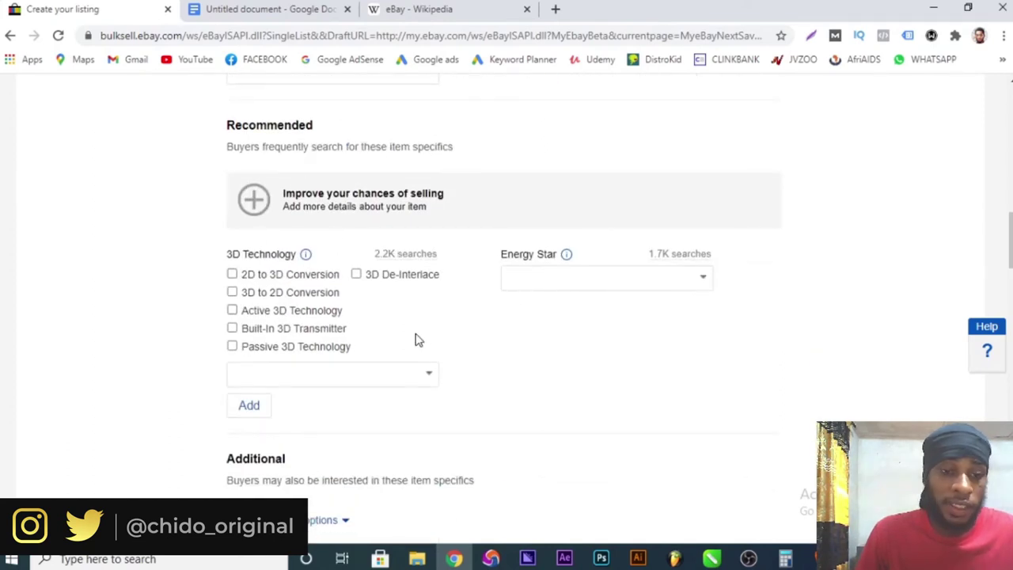
{"action": "scroll", "coordinate": [414, 338], "scroll_direction": "down", "scroll_amount": 2}
{"action": "scroll", "coordinate": [228, 282], "scroll_direction": "down", "scroll_amount": 2}
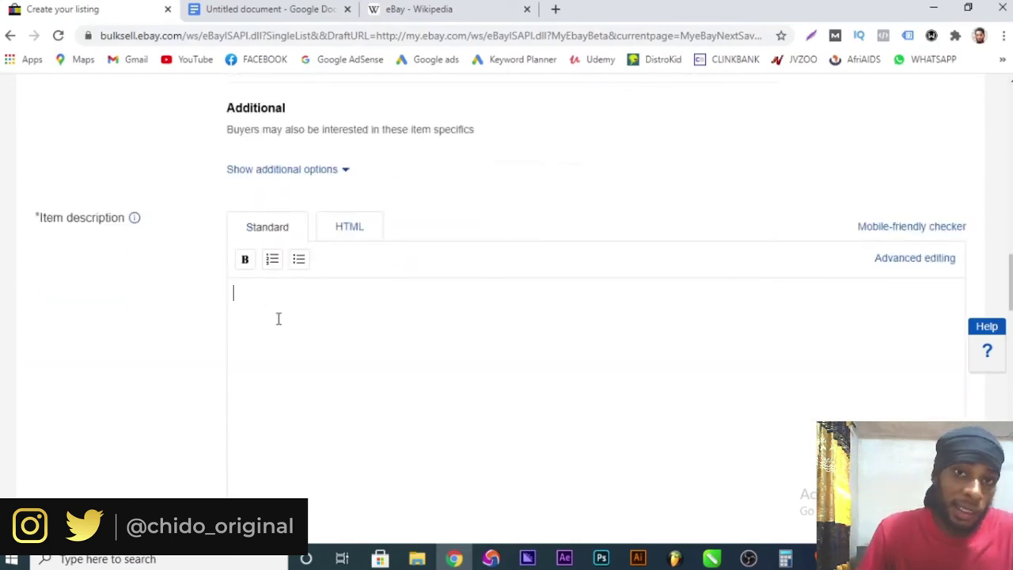
Step: Reach Selling details, check the Docs plan, and keep Auction-style in the Format list
{"action": "scroll", "coordinate": [279, 318], "scroll_direction": "down", "scroll_amount": 2}
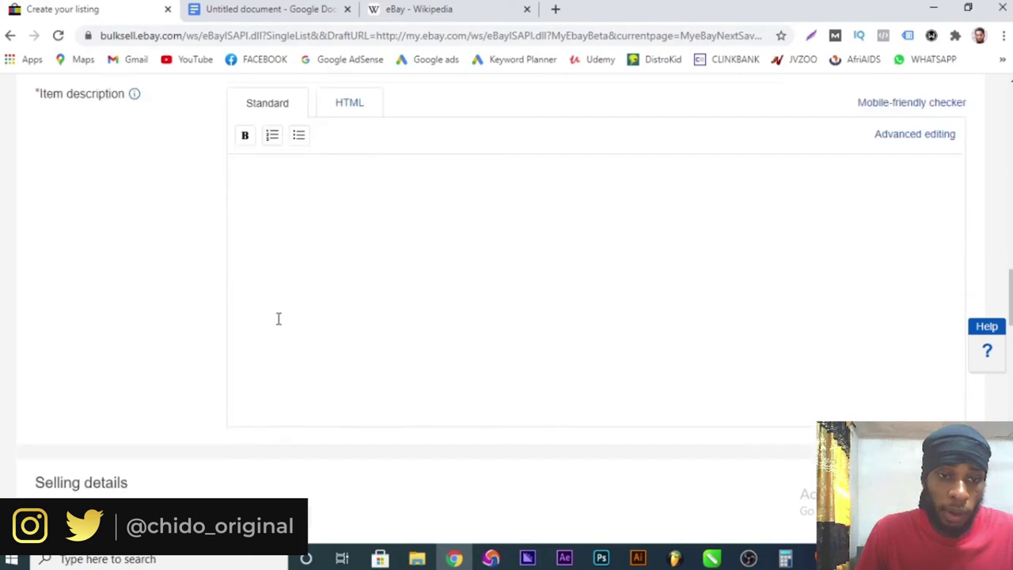
{"action": "scroll", "coordinate": [285, 301], "scroll_direction": "down", "scroll_amount": 2}
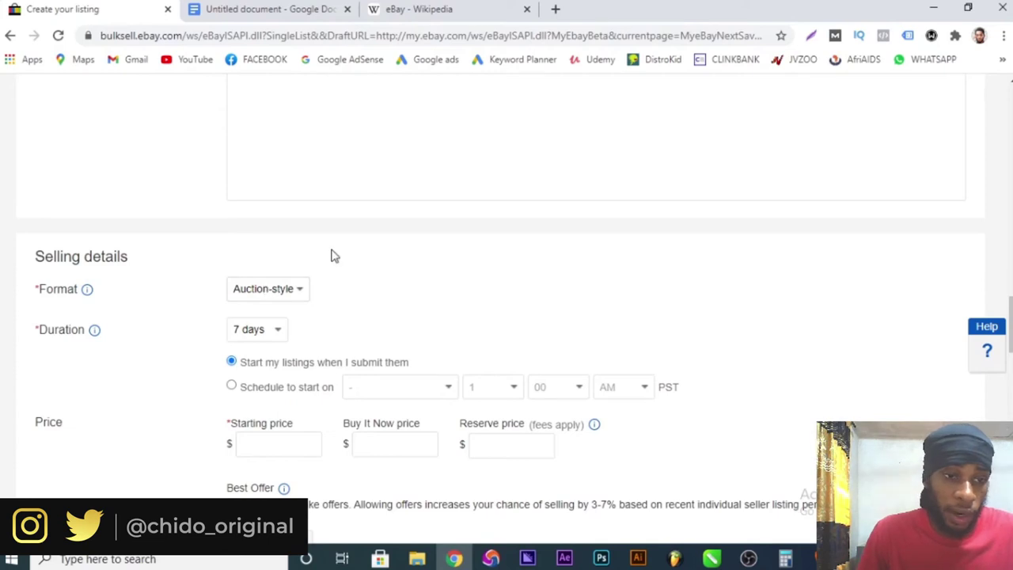
{"action": "left_click_drag", "start_coordinate": [125, 252], "coordinate": [35, 263]}
{"action": "left_click", "coordinate": [269, 9]}
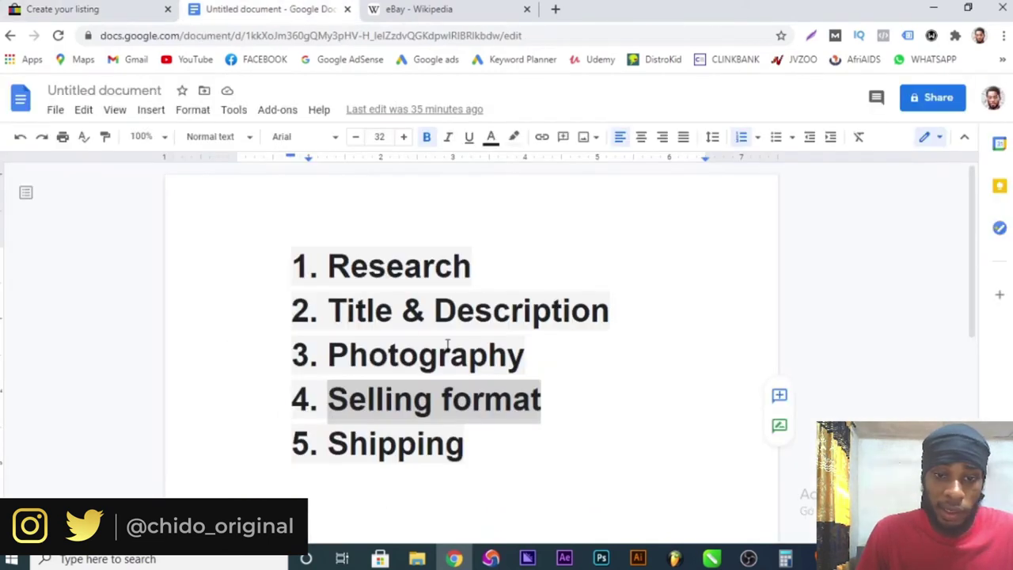
{"action": "left_click", "coordinate": [72, 9]}
{"action": "scroll", "coordinate": [147, 217], "scroll_direction": "down", "scroll_amount": 2}
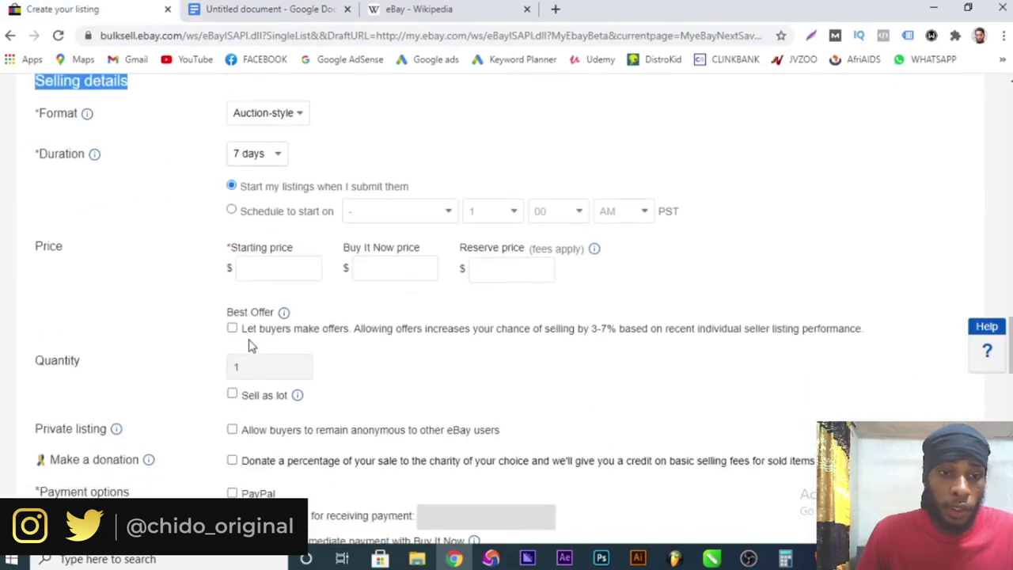
{"action": "left_click", "coordinate": [285, 119]}
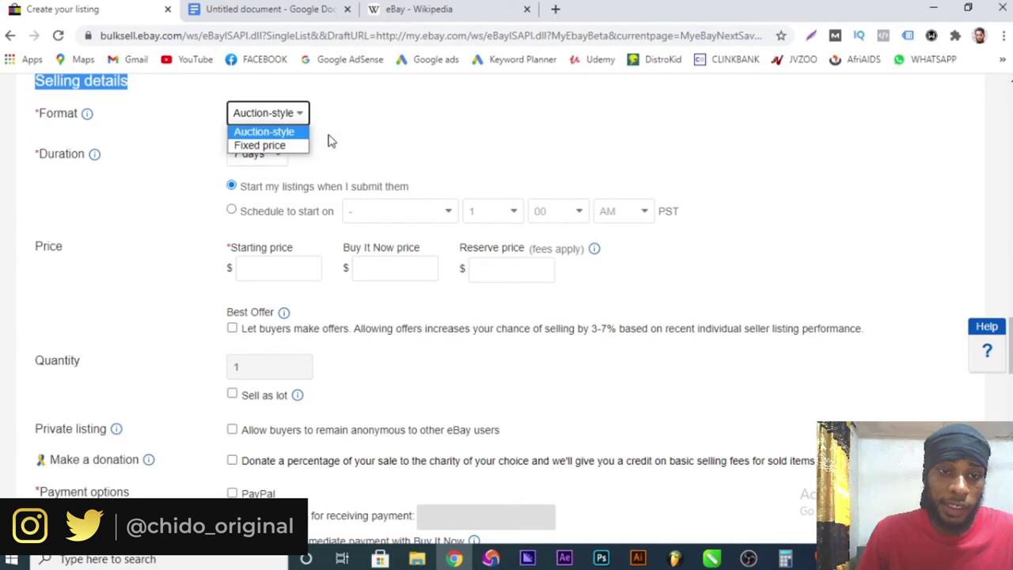
{"action": "left_click", "coordinate": [364, 129]}
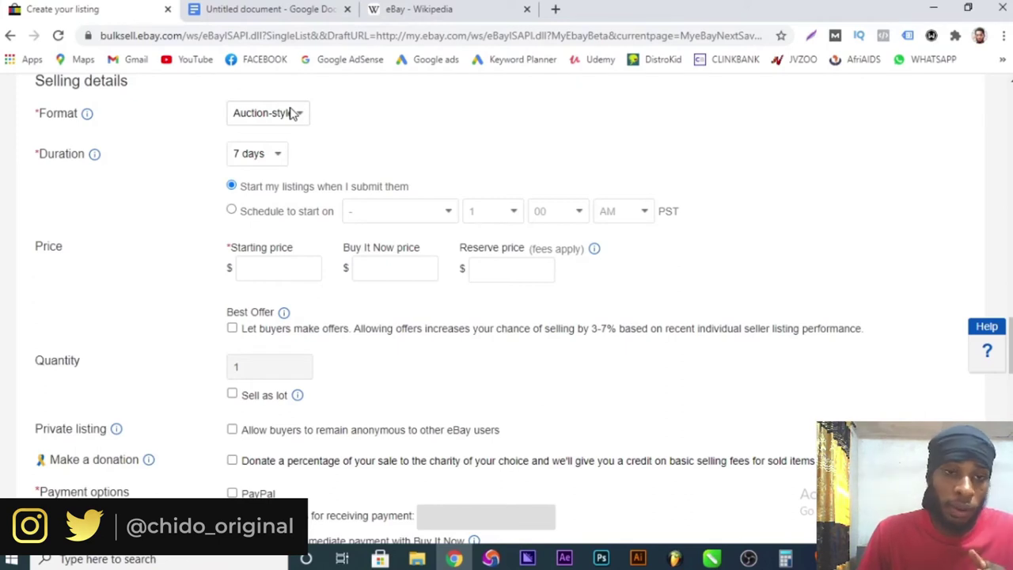
Step: Confirm the Auction-style format with a 7-day duration, leaving the starting price ready for entry
{"action": "left_click", "coordinate": [293, 113]}
{"action": "left_click", "coordinate": [275, 131]}
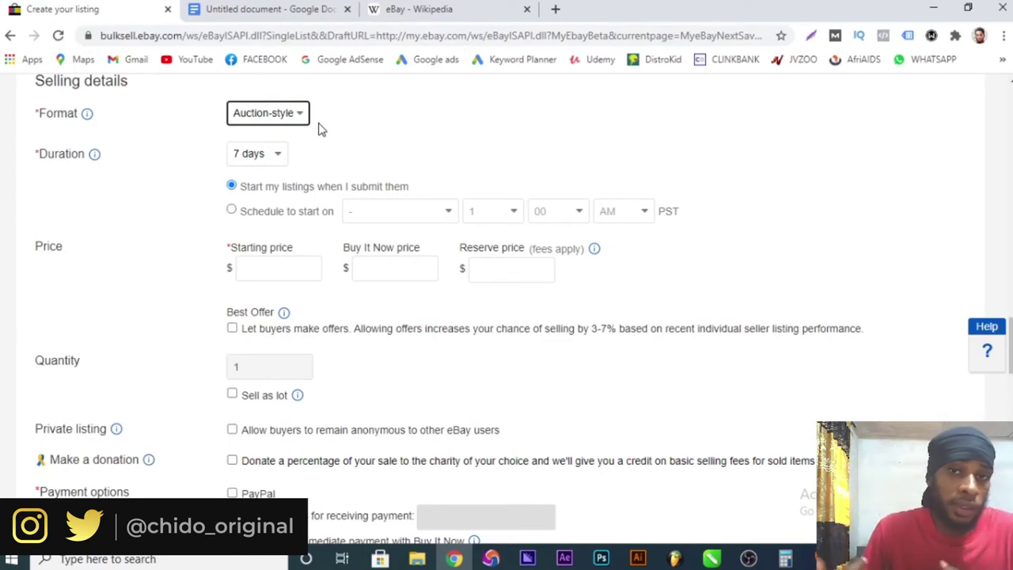
{"action": "left_click", "coordinate": [277, 156]}
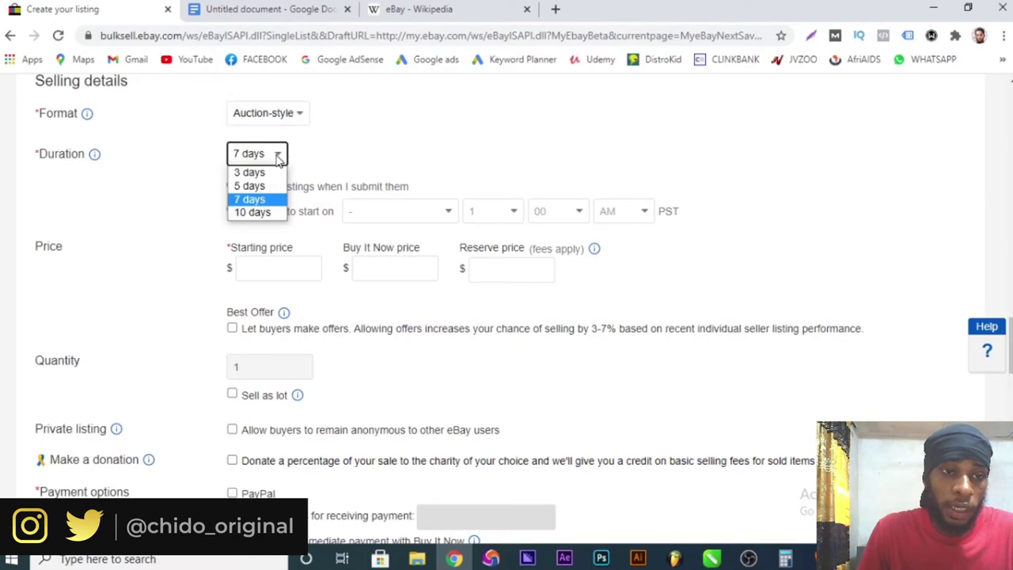
{"action": "left_click", "coordinate": [271, 199]}
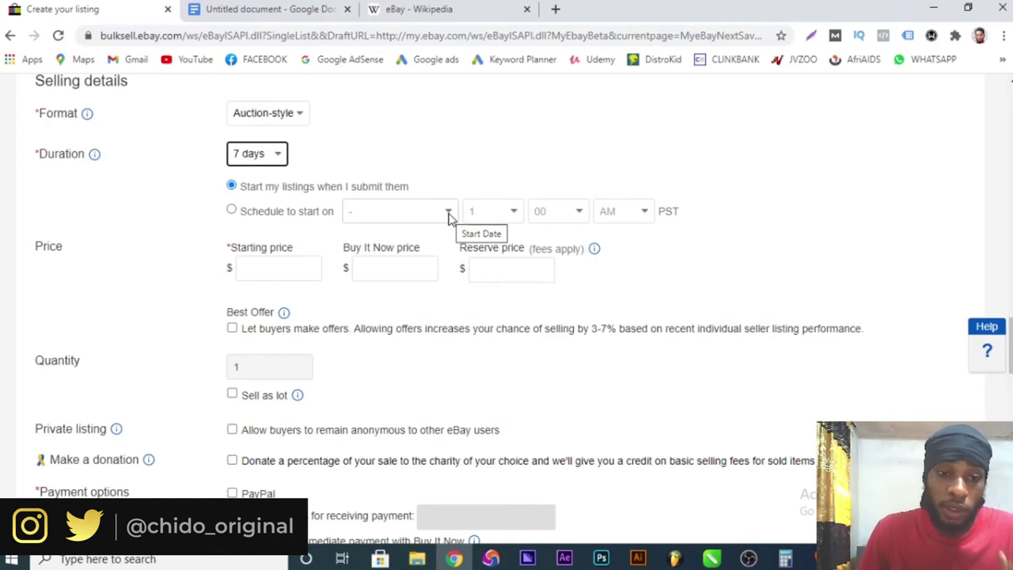
{"action": "left_click", "coordinate": [251, 273]}
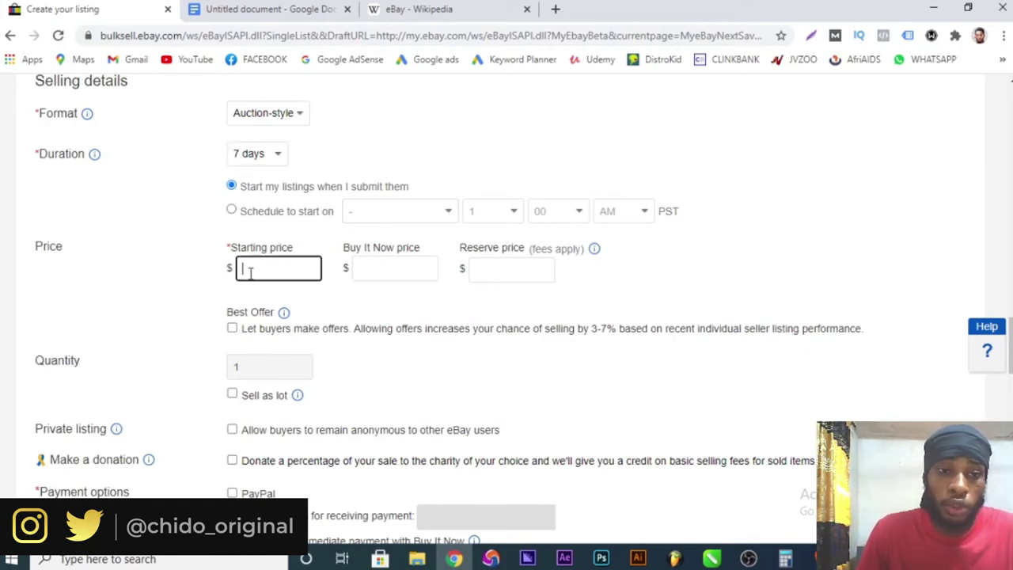
Step: Enter a $100 starting price and a $500 Buy It Now price
{"action": "left_click", "coordinate": [374, 268]}
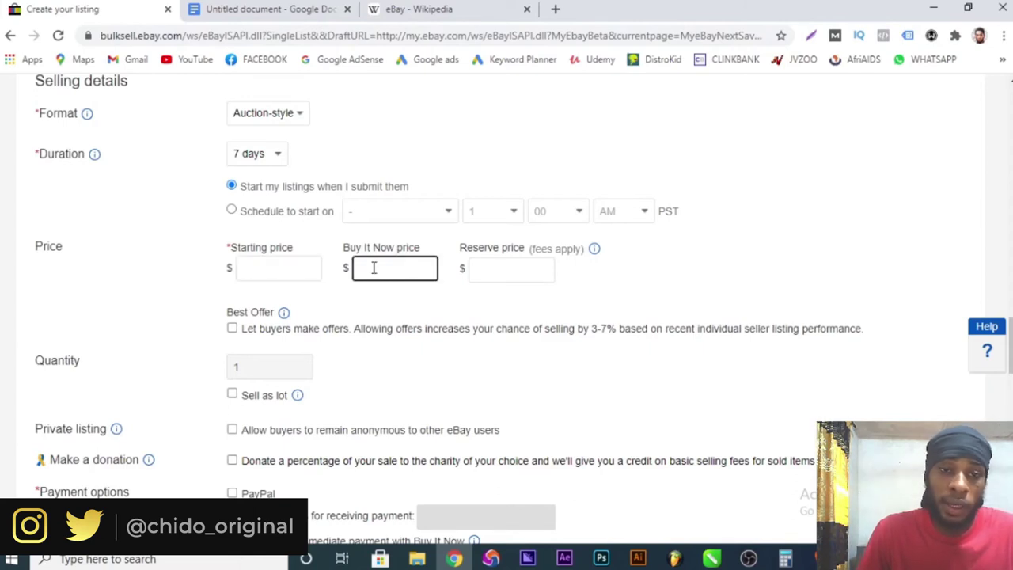
{"action": "left_click", "coordinate": [250, 267]}
{"action": "type", "text": "1"}
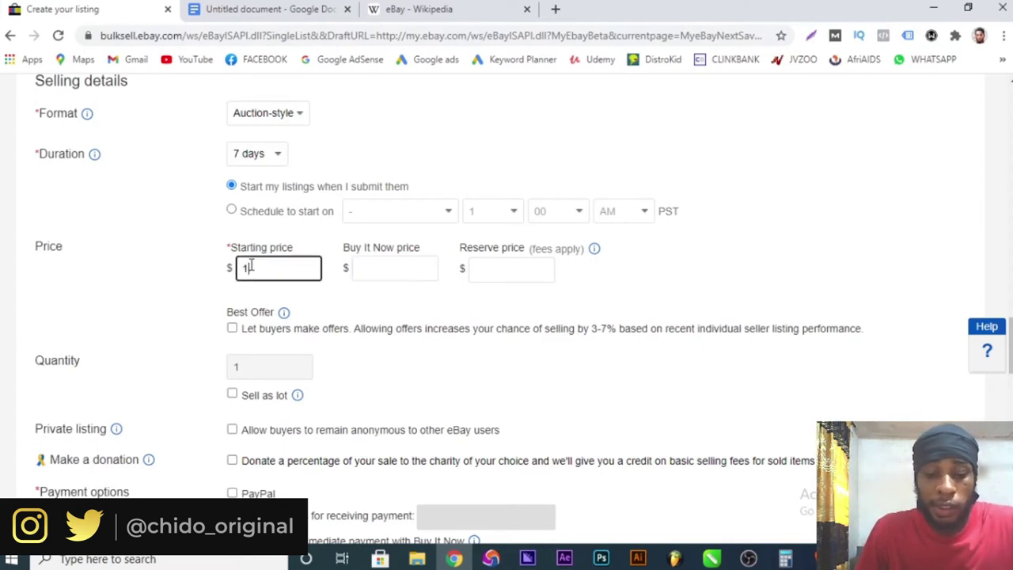
{"action": "type", "text": "00"}
{"action": "left_click", "coordinate": [400, 275]}
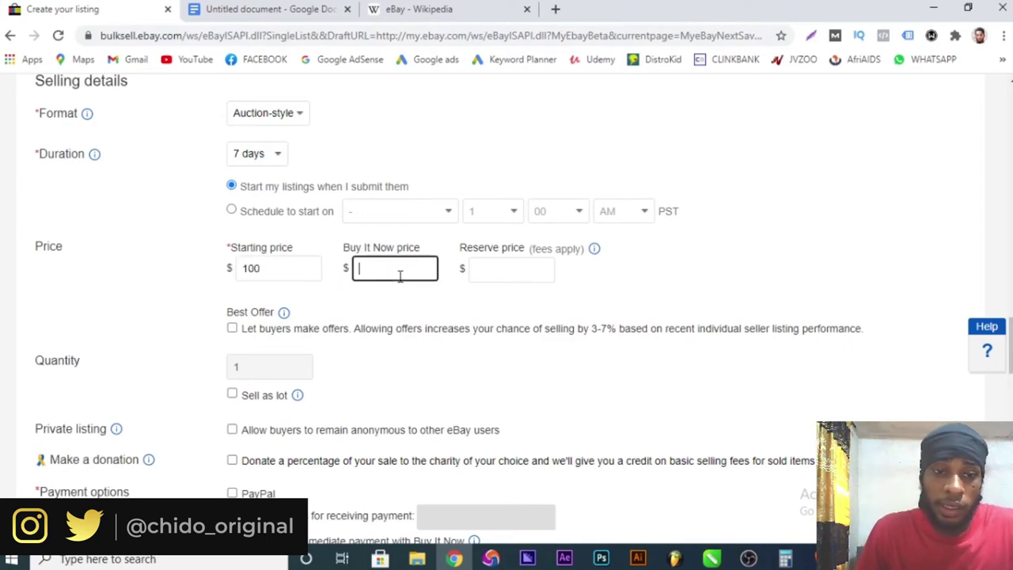
{"action": "type", "text": "50"}
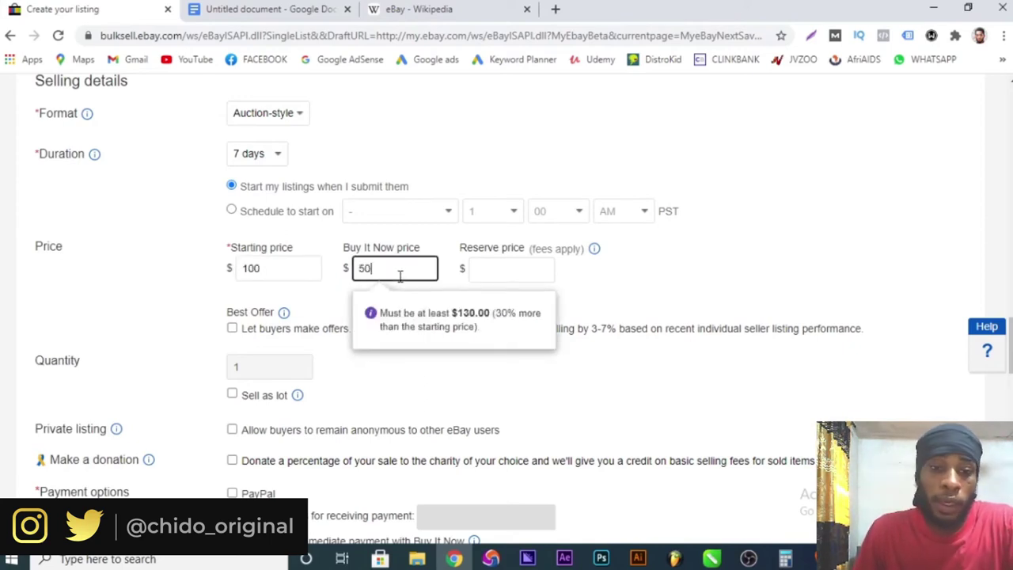
{"action": "type", "text": "0"}
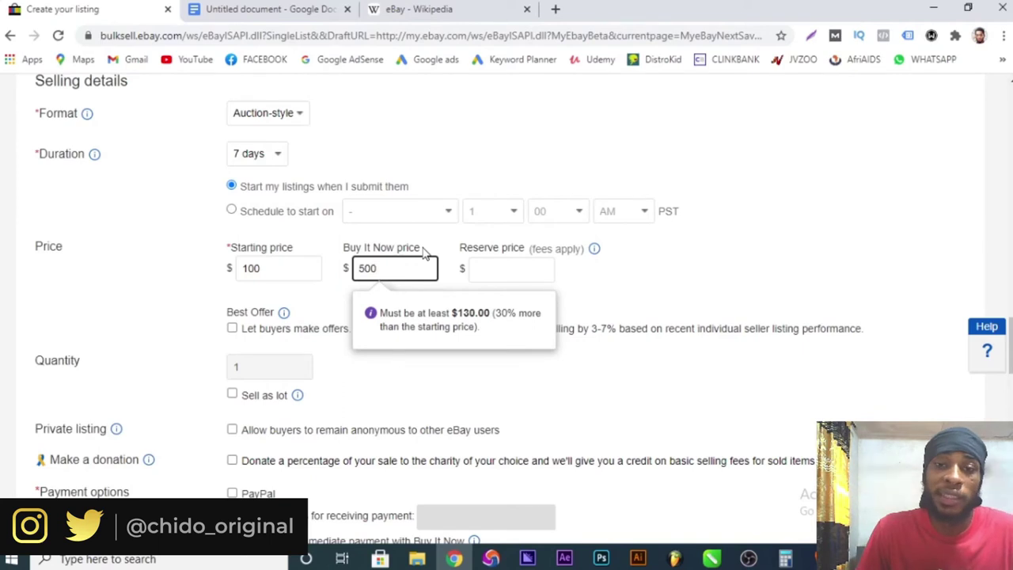
{"action": "left_click", "coordinate": [486, 271]}
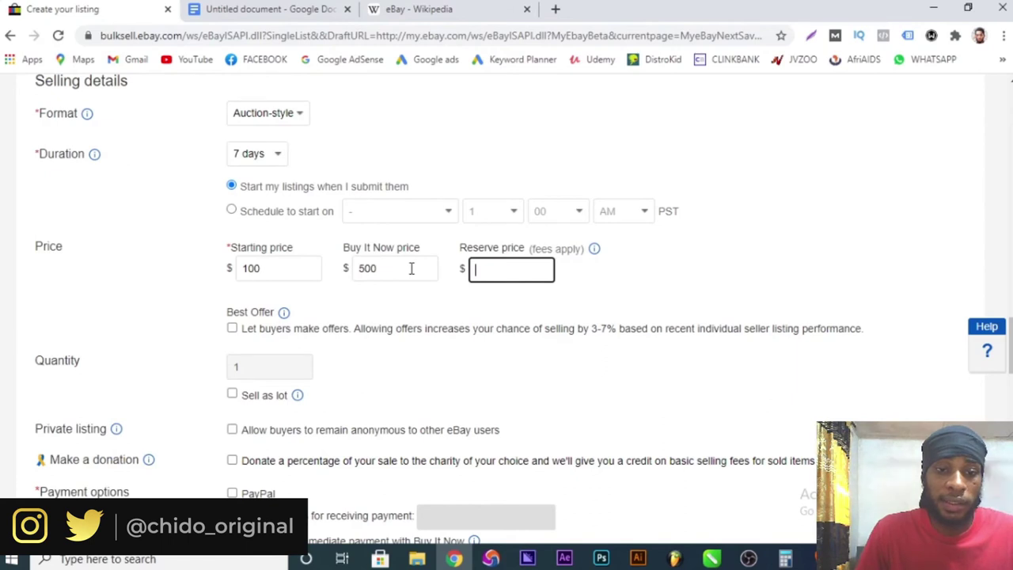
{"action": "left_click_drag", "start_coordinate": [412, 269], "coordinate": [357, 270]}
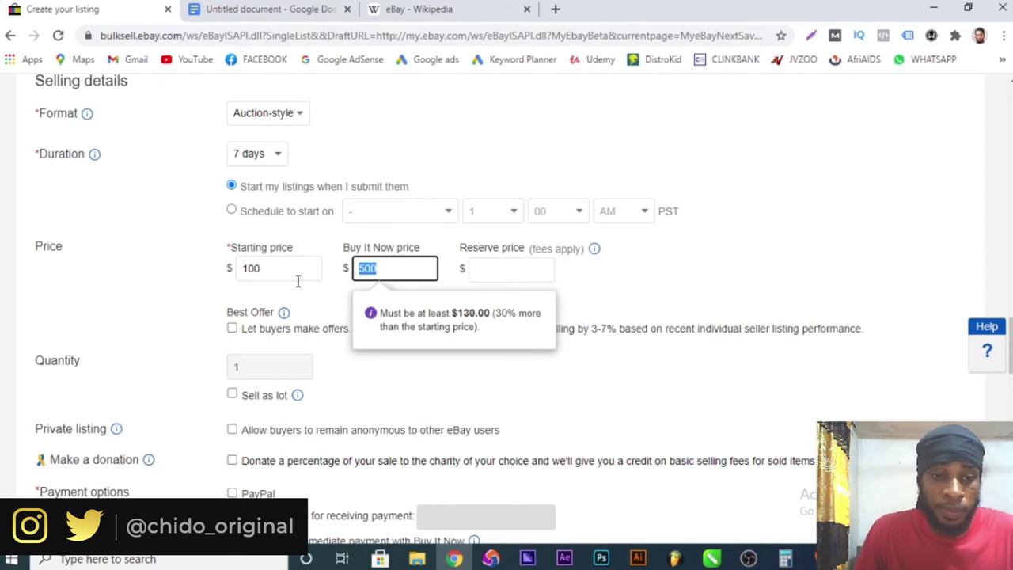
{"action": "scroll", "coordinate": [297, 281], "scroll_direction": "down", "scroll_amount": 2}
{"action": "left_click", "coordinate": [355, 204]}
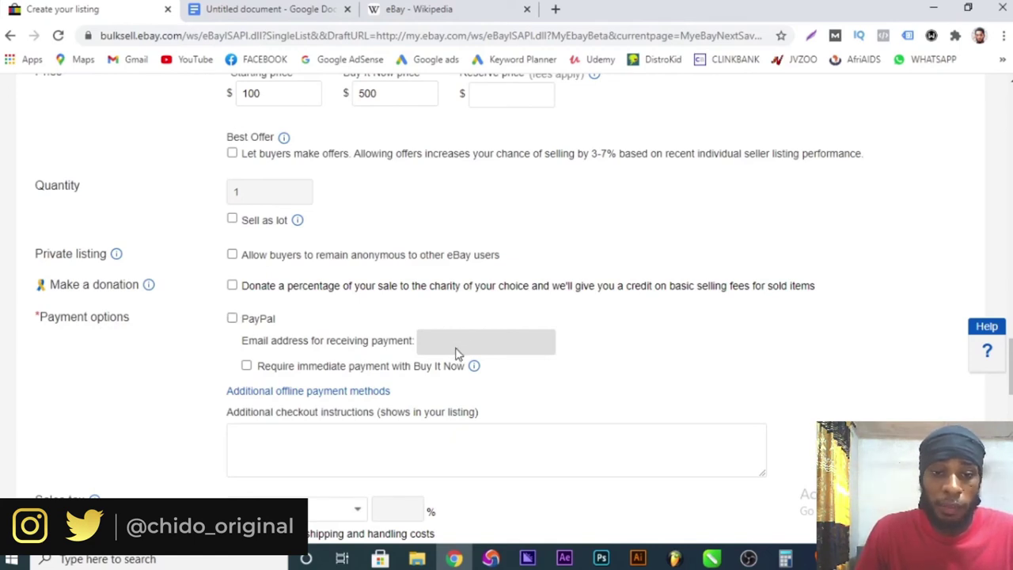
Step: Scroll past Payment and Return options to Shipping details, then bring up the Docs outline
{"action": "scroll", "coordinate": [382, 342], "scroll_direction": "down", "scroll_amount": 3}
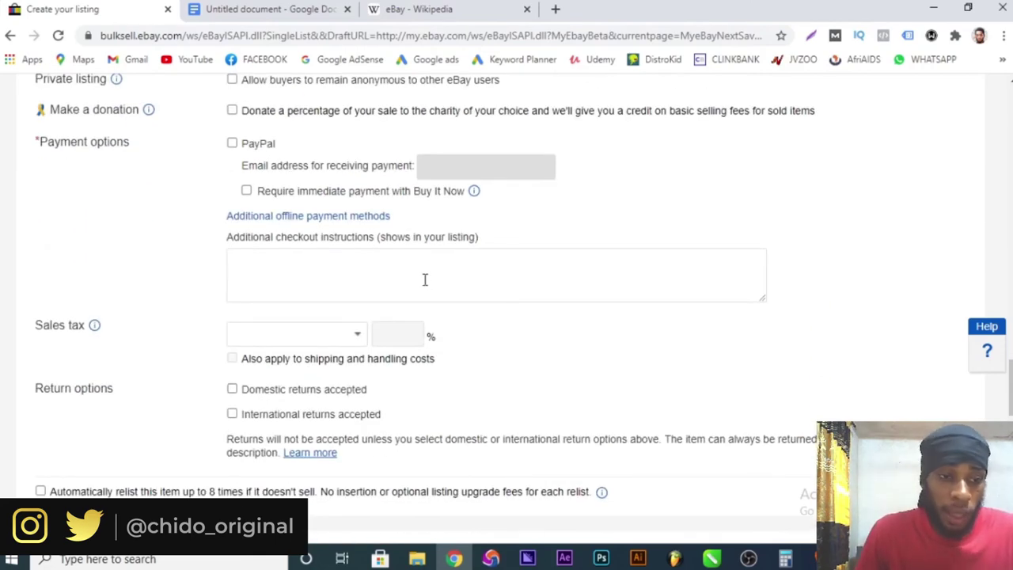
{"action": "scroll", "coordinate": [175, 377], "scroll_direction": "down", "scroll_amount": 3}
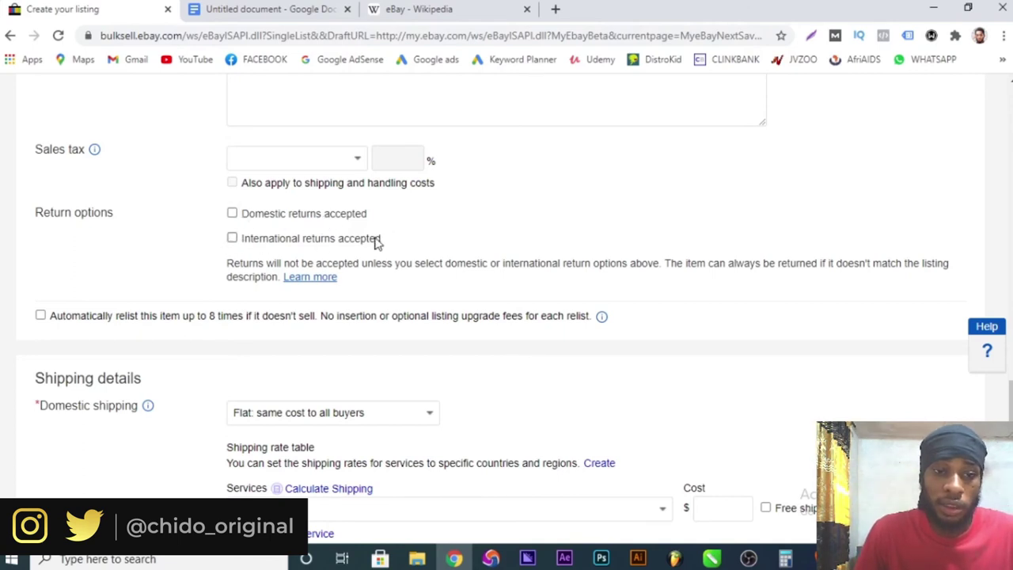
{"action": "scroll", "coordinate": [337, 287], "scroll_direction": "down", "scroll_amount": 2}
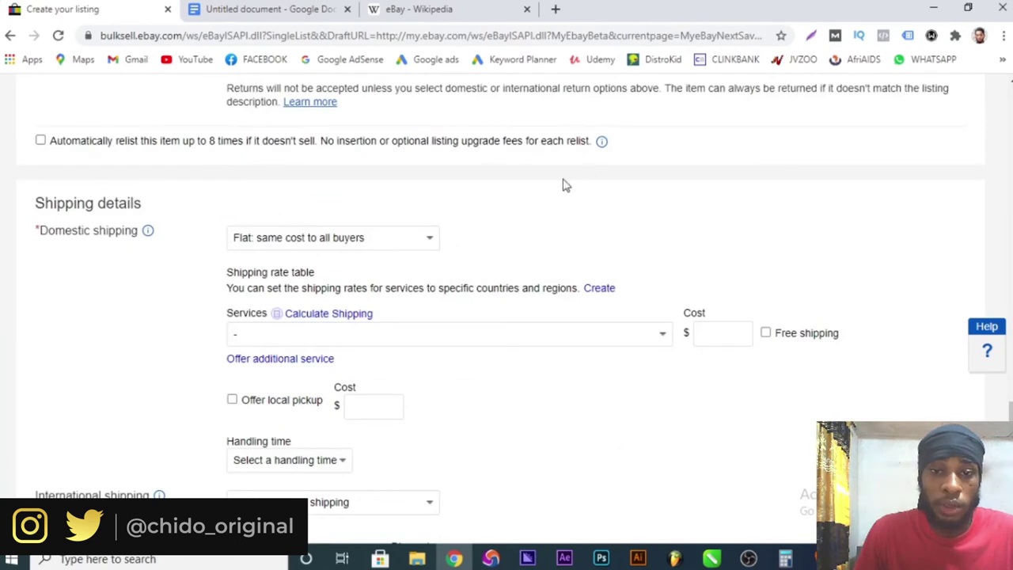
{"action": "left_click", "coordinate": [241, 8]}
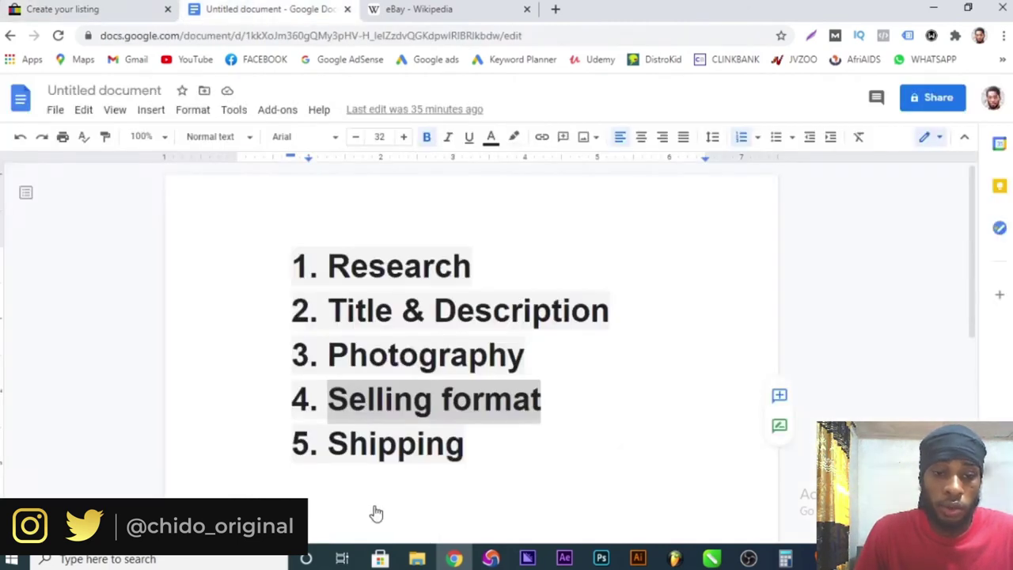
Step: Highlight Shipping in the Docs outline and keep eBay domestic shipping as 'Flat: same cost to all buyers'
{"action": "left_click_drag", "start_coordinate": [466, 445], "coordinate": [296, 459]}
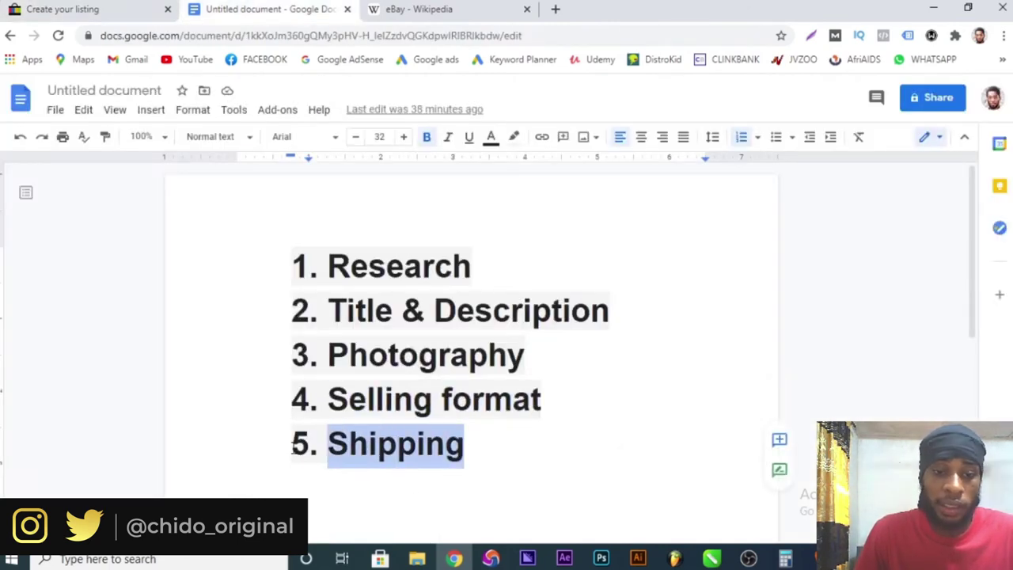
{"action": "left_click", "coordinate": [119, 8]}
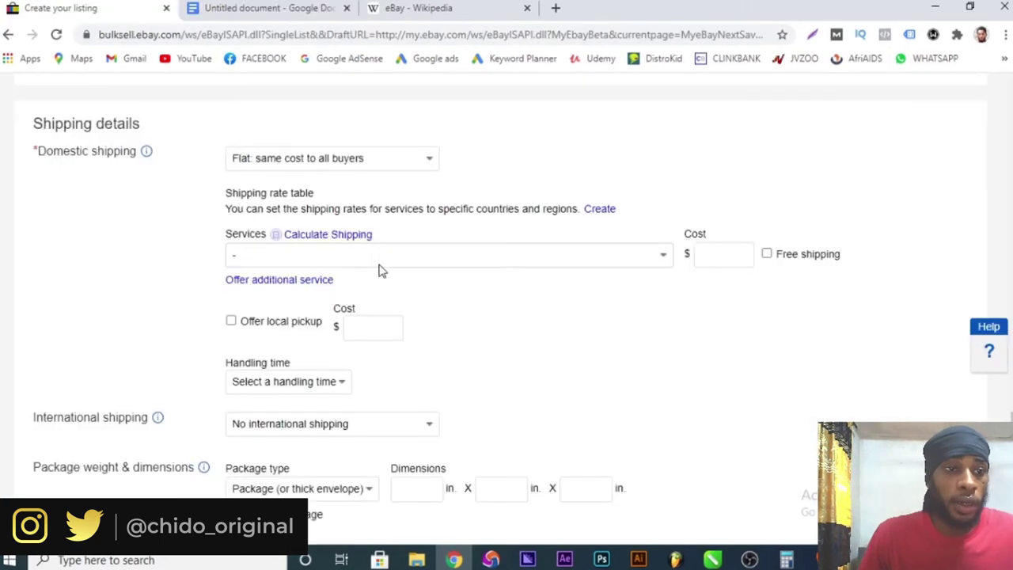
{"action": "left_click_drag", "start_coordinate": [141, 123], "coordinate": [51, 125]}
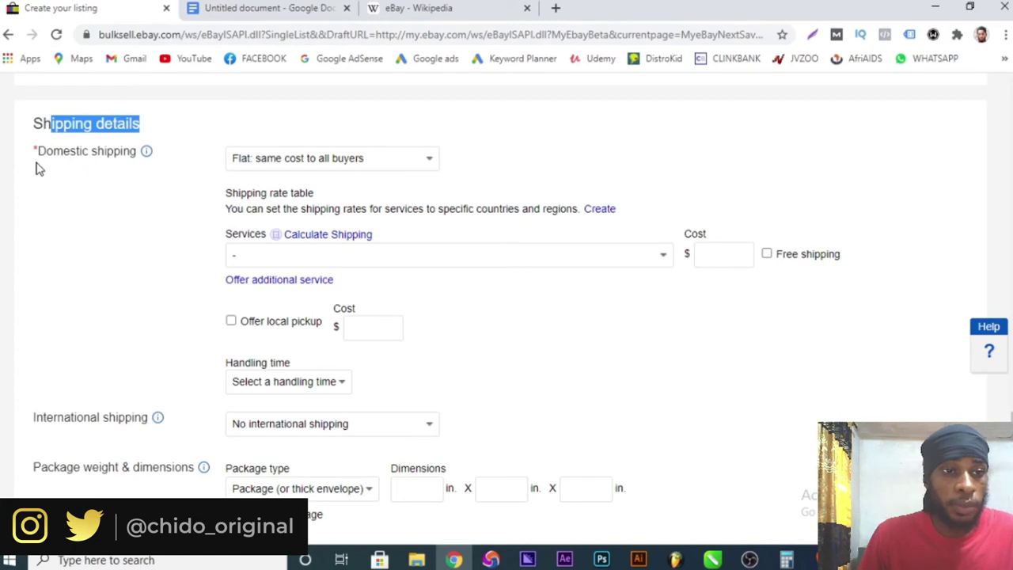
{"action": "left_click", "coordinate": [296, 160]}
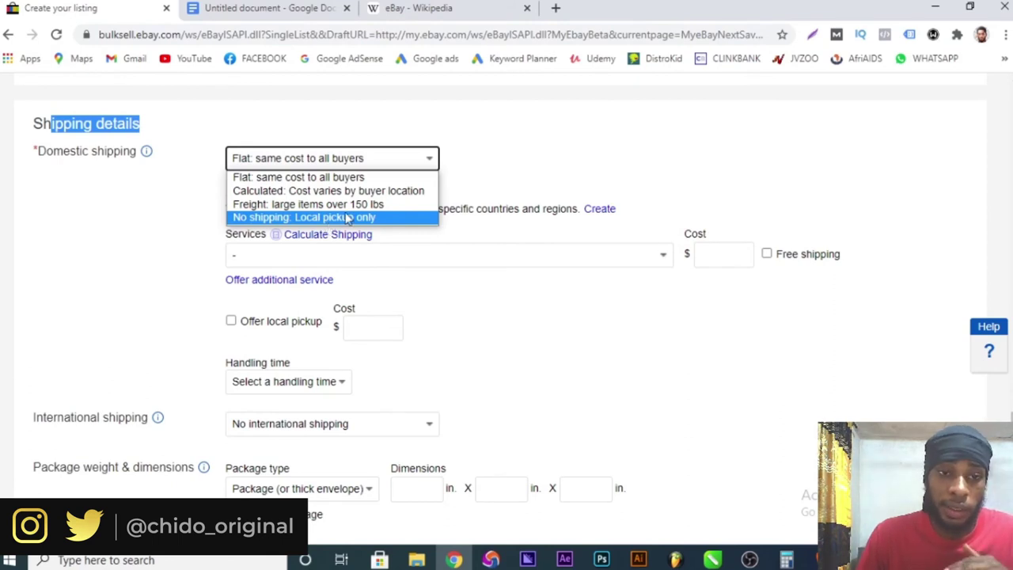
{"action": "left_click", "coordinate": [478, 151]}
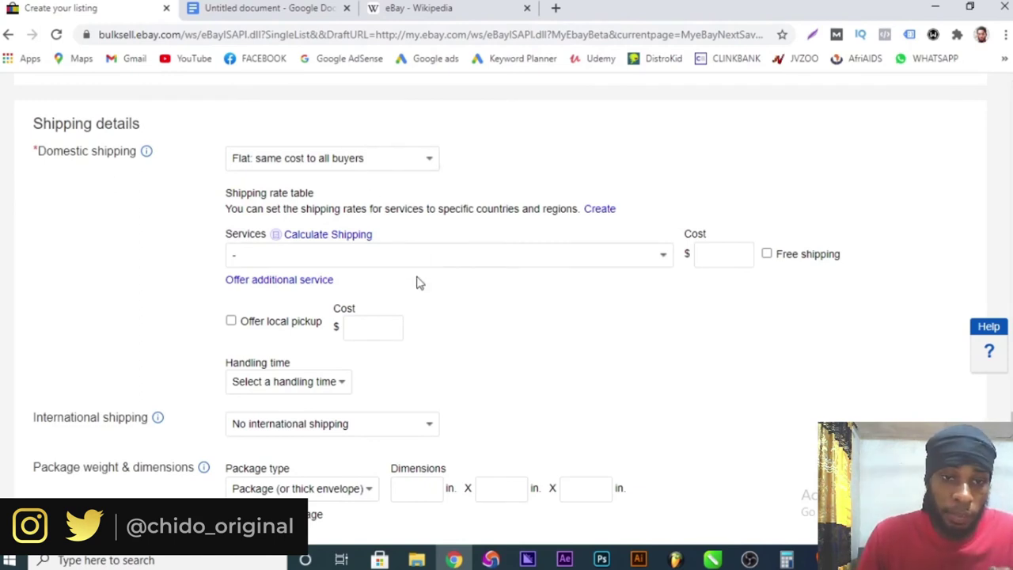
{"action": "left_click", "coordinate": [732, 254]}
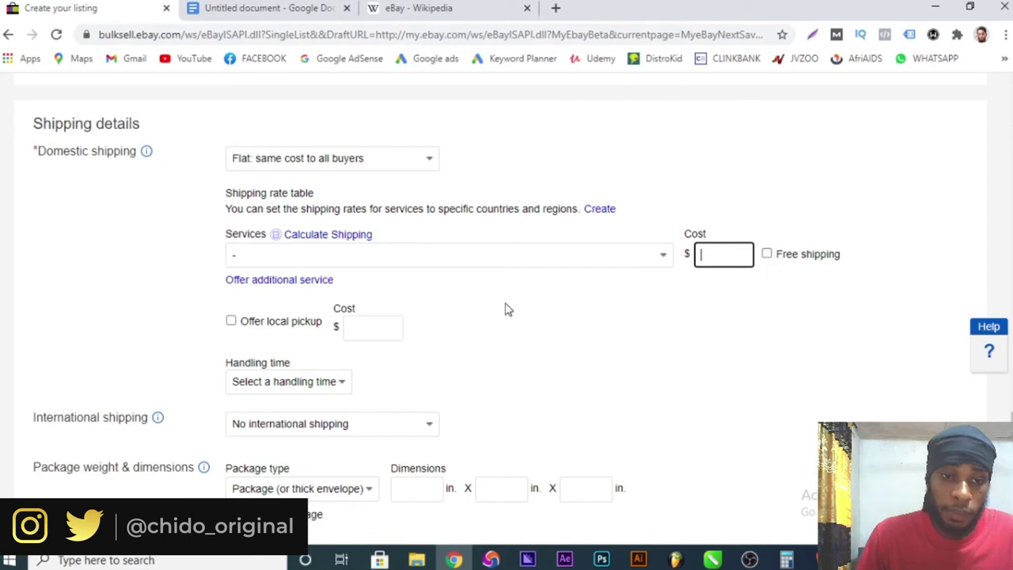
{"action": "scroll", "coordinate": [356, 238], "scroll_direction": "down", "scroll_amount": 2}
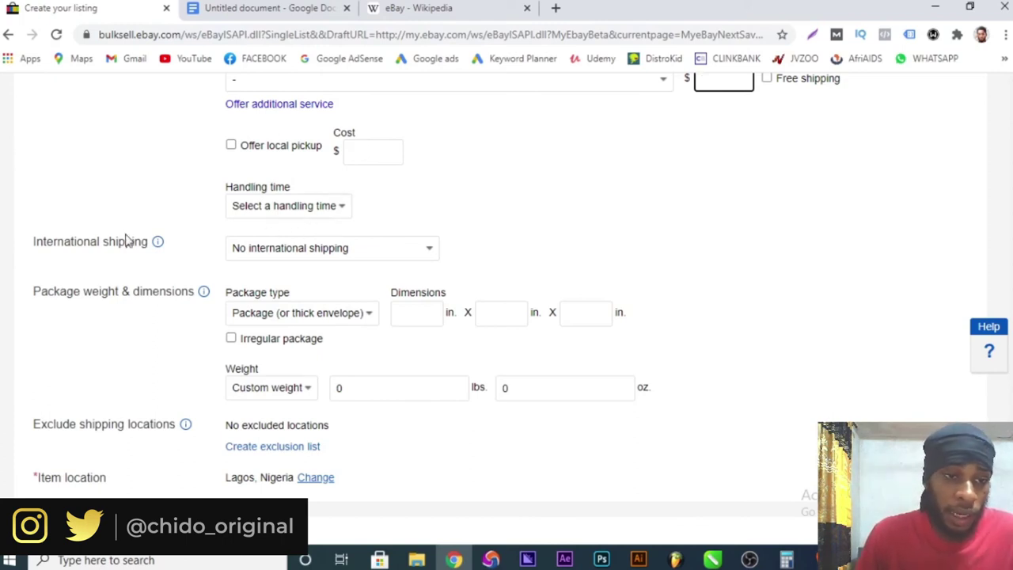
Step: Set international shipping to Calculated, Worldwide, using eBay International Standard Delivery
{"action": "left_click_drag", "start_coordinate": [34, 241], "coordinate": [128, 241]}
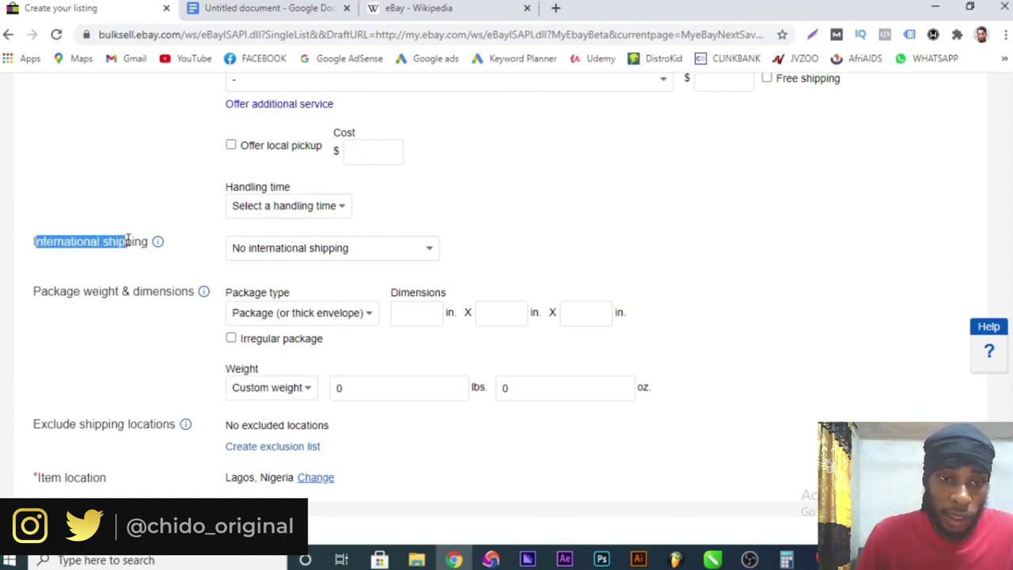
{"action": "left_click", "coordinate": [266, 253]}
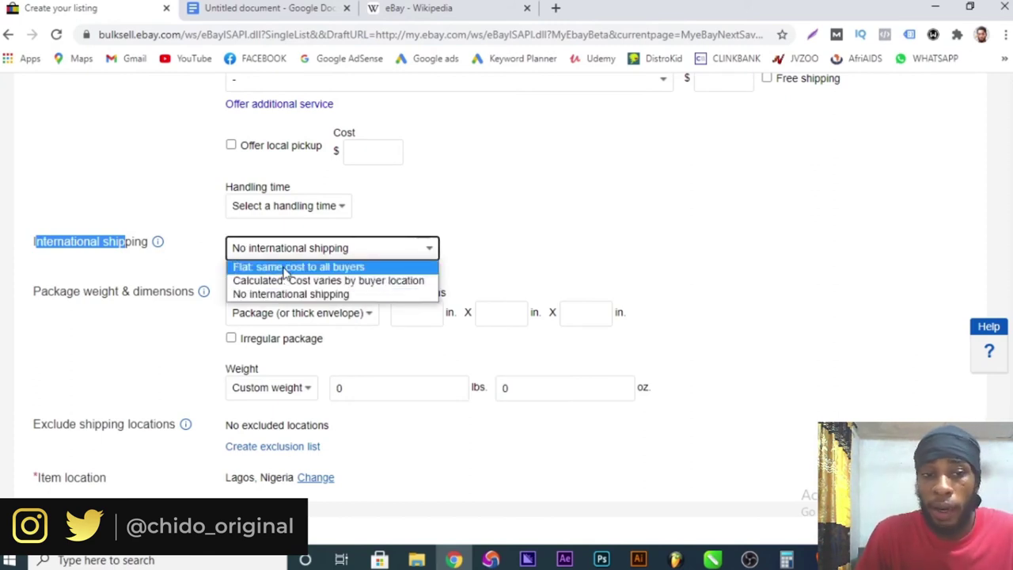
{"action": "left_click", "coordinate": [311, 281]}
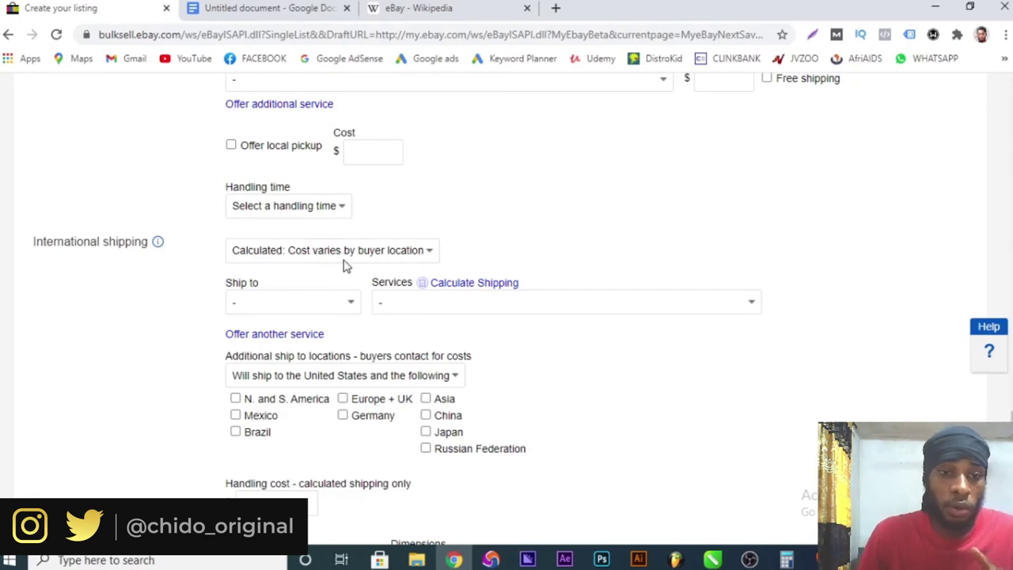
{"action": "left_click", "coordinate": [326, 309]}
{"action": "left_click", "coordinate": [321, 333]}
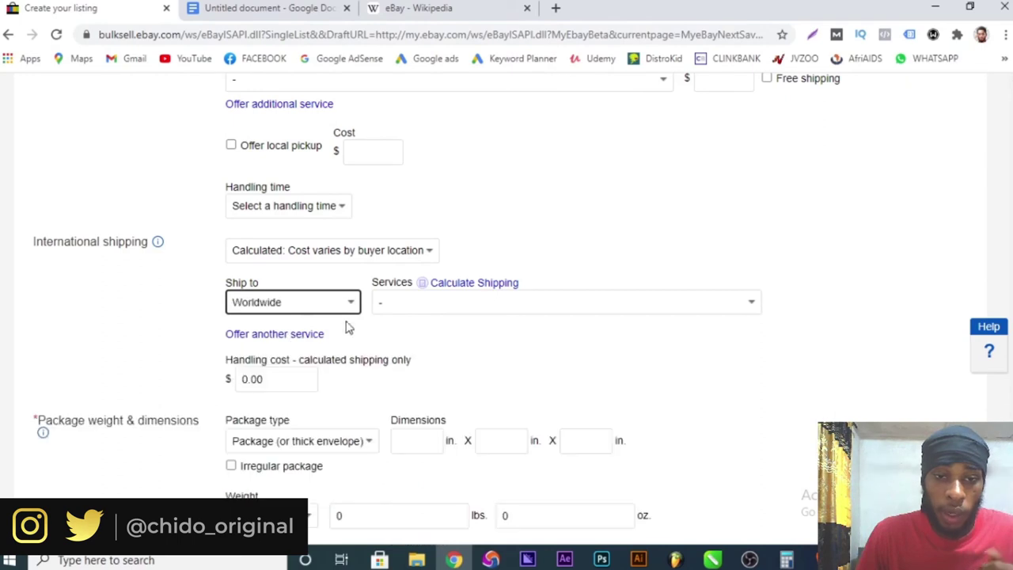
{"action": "left_click", "coordinate": [417, 308]}
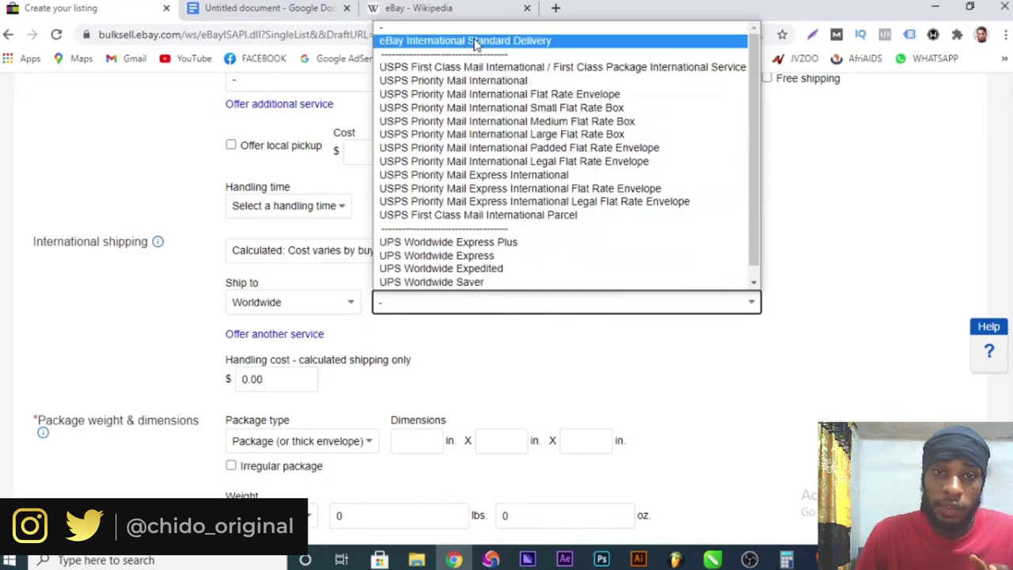
{"action": "left_click", "coordinate": [475, 37]}
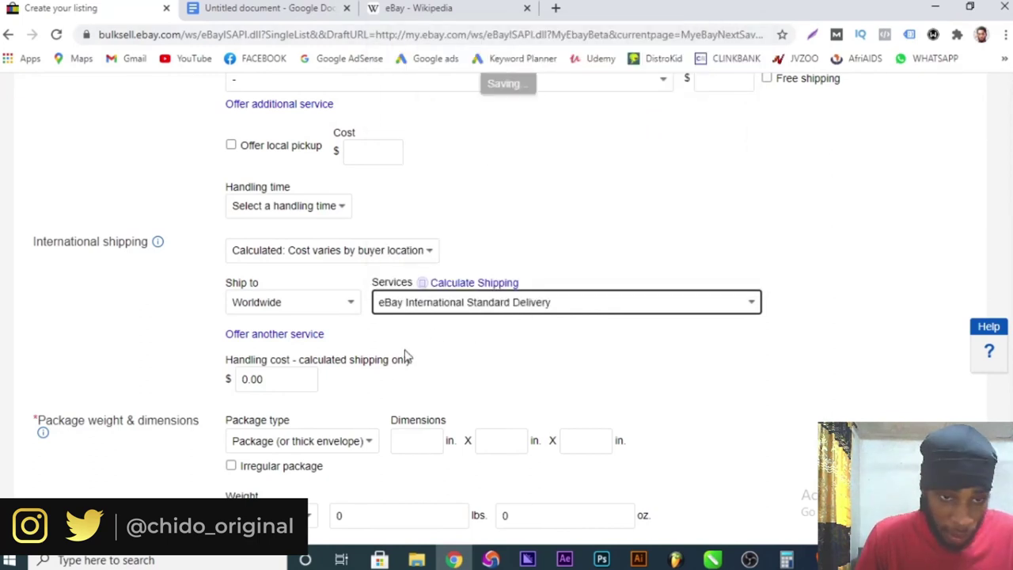
{"action": "left_click_drag", "start_coordinate": [279, 381], "coordinate": [230, 382]}
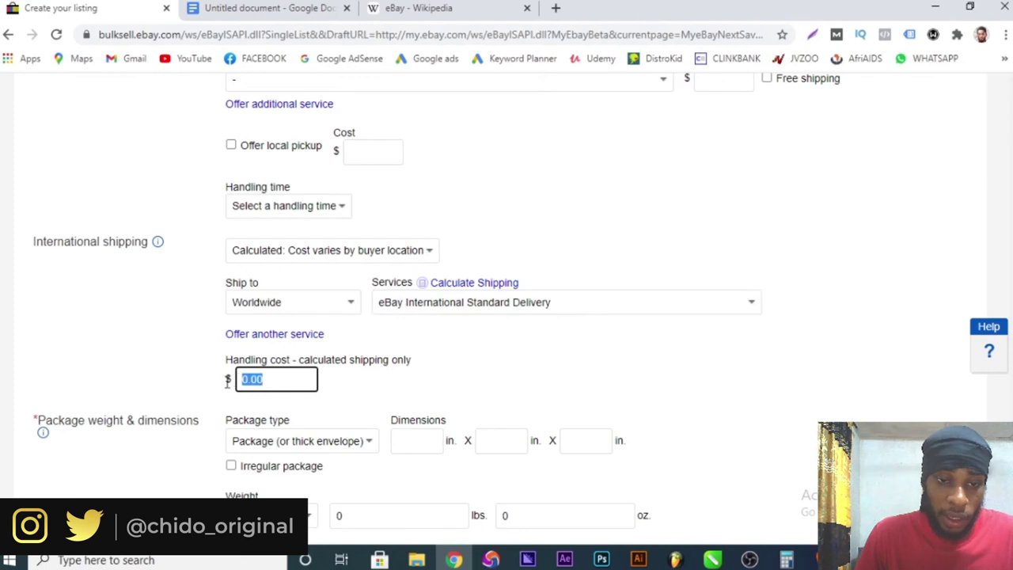
{"action": "scroll", "coordinate": [386, 389], "scroll_direction": "down", "scroll_amount": 2}
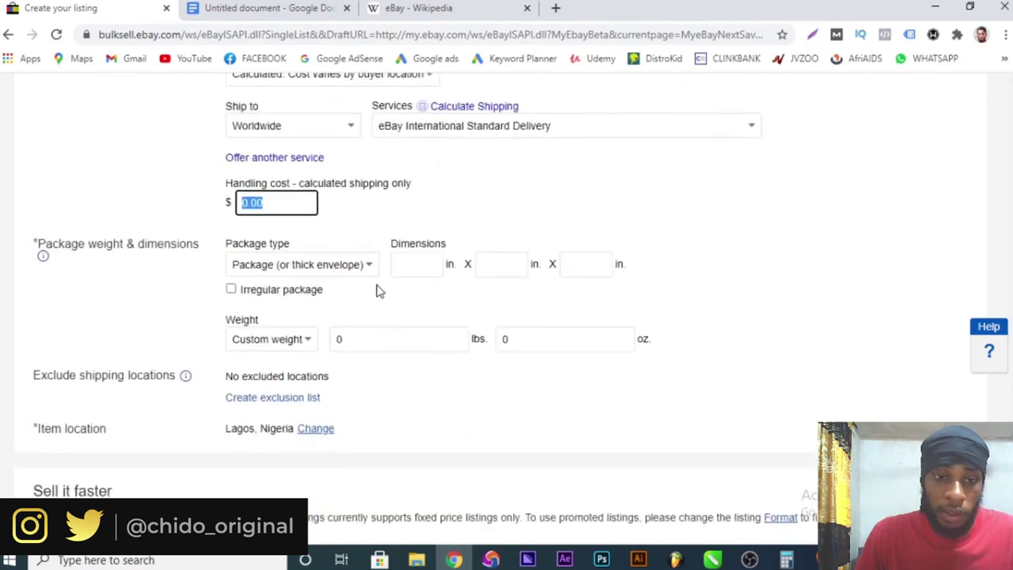
{"action": "left_click", "coordinate": [422, 269]}
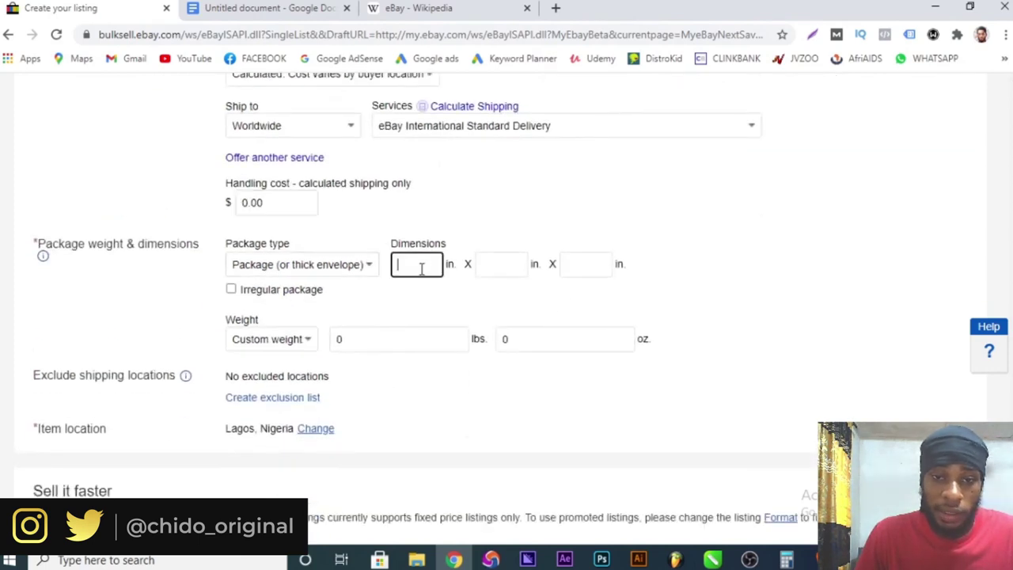
{"action": "left_click", "coordinate": [509, 264]}
{"action": "left_click", "coordinate": [572, 264]}
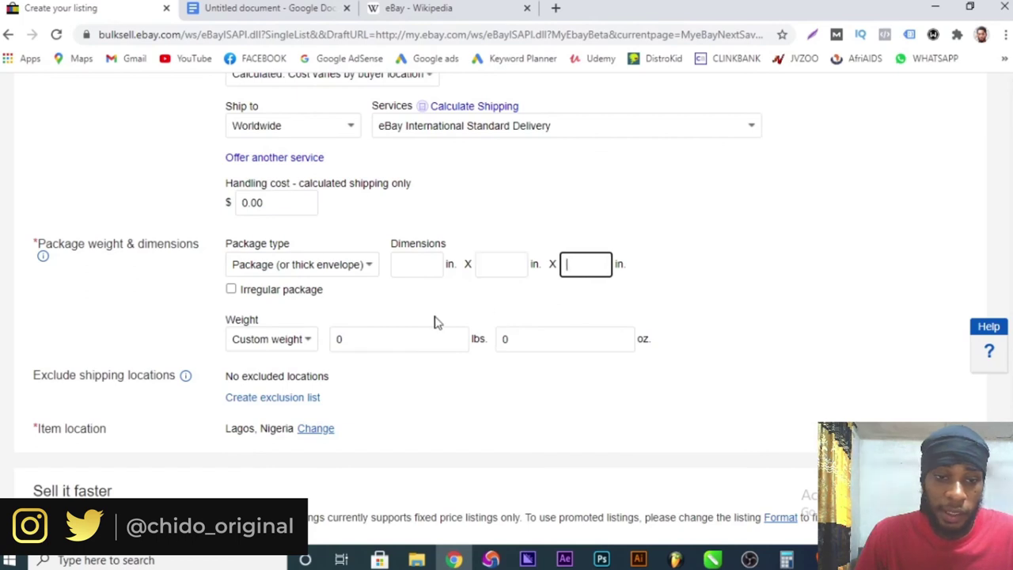
{"action": "left_click", "coordinate": [354, 341]}
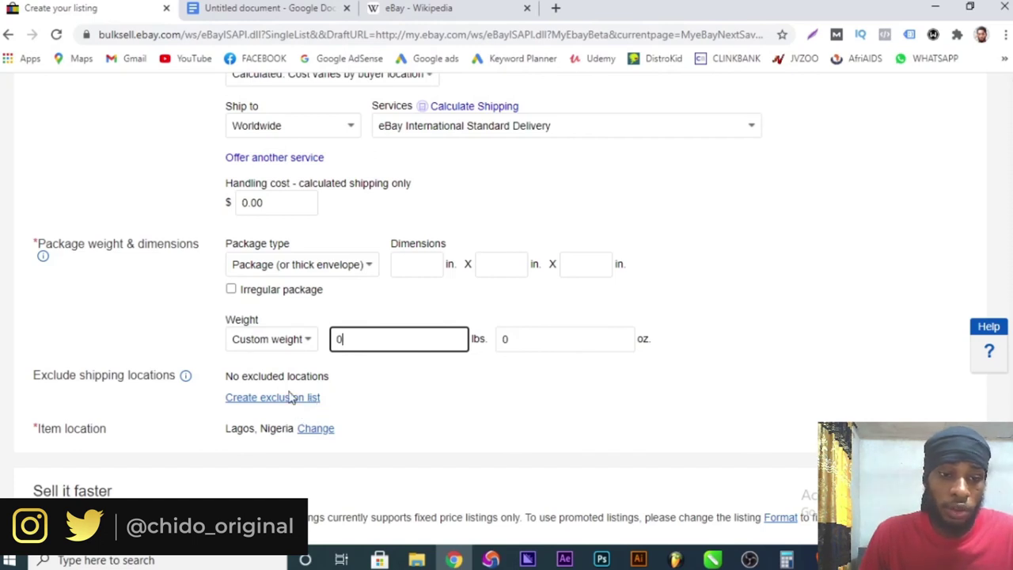
{"action": "scroll", "coordinate": [370, 402], "scroll_direction": "down", "scroll_amount": 2}
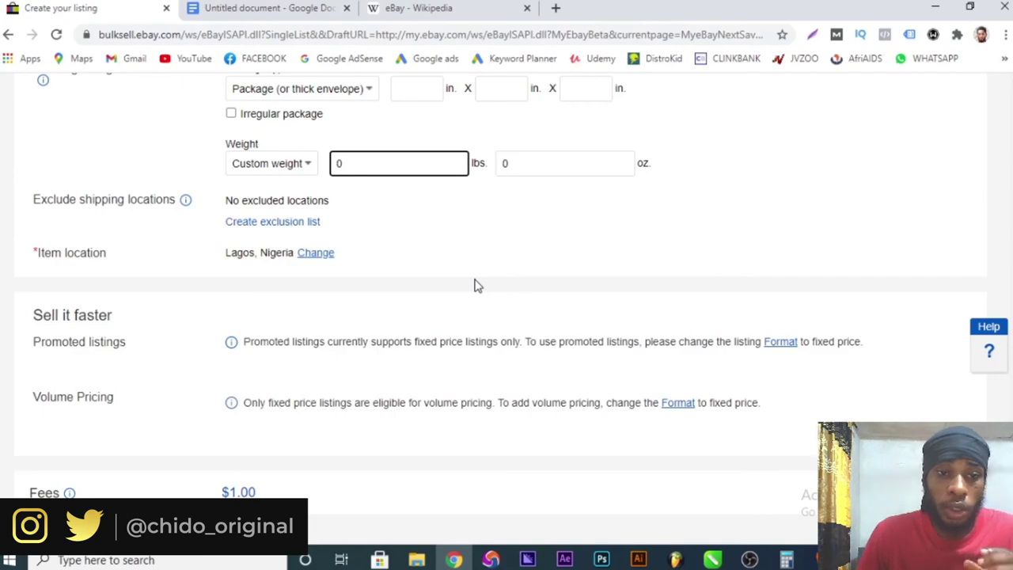
{"action": "scroll", "coordinate": [478, 285], "scroll_direction": "up", "scroll_amount": 9}
{"action": "scroll", "coordinate": [480, 281], "scroll_direction": "down", "scroll_amount": 5}
{"action": "scroll", "coordinate": [481, 293], "scroll_direction": "down", "scroll_amount": 6}
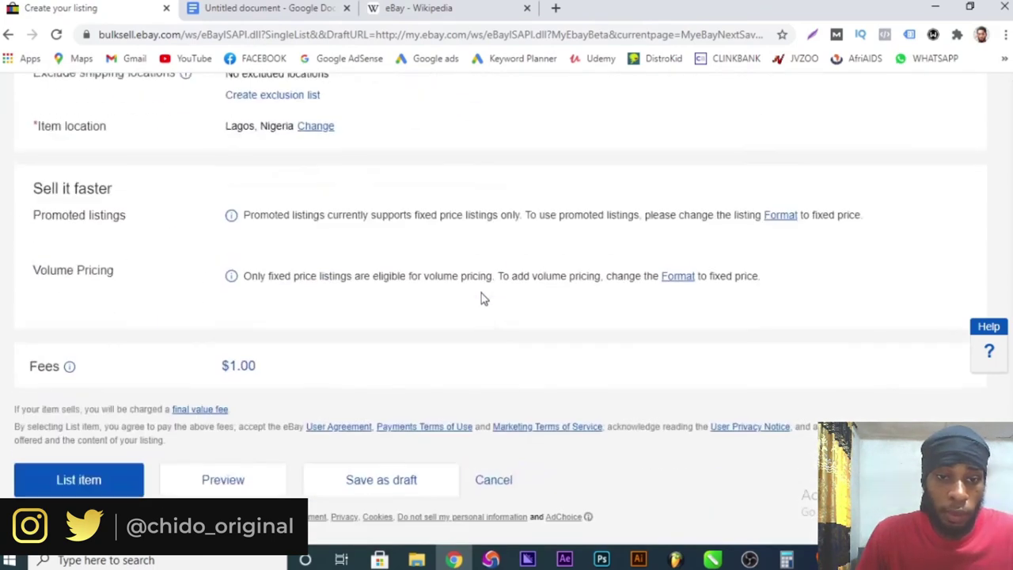